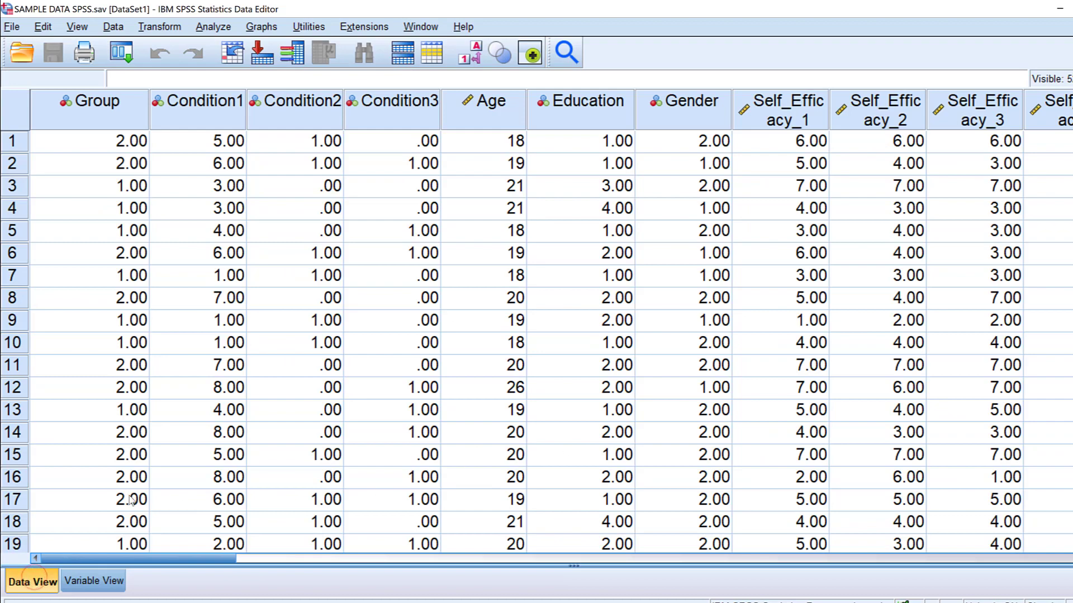
Set up a multivariate general linear model with Action1 [DV1] and Action2 [DV2] as dependent variables.
drag(137, 558, 989, 491)
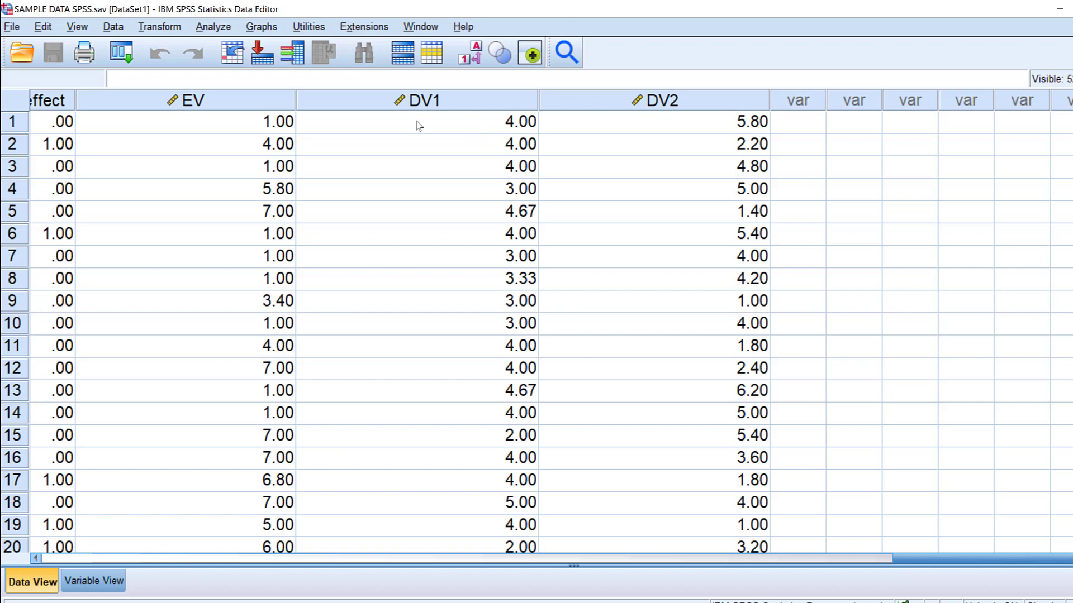
click(215, 28)
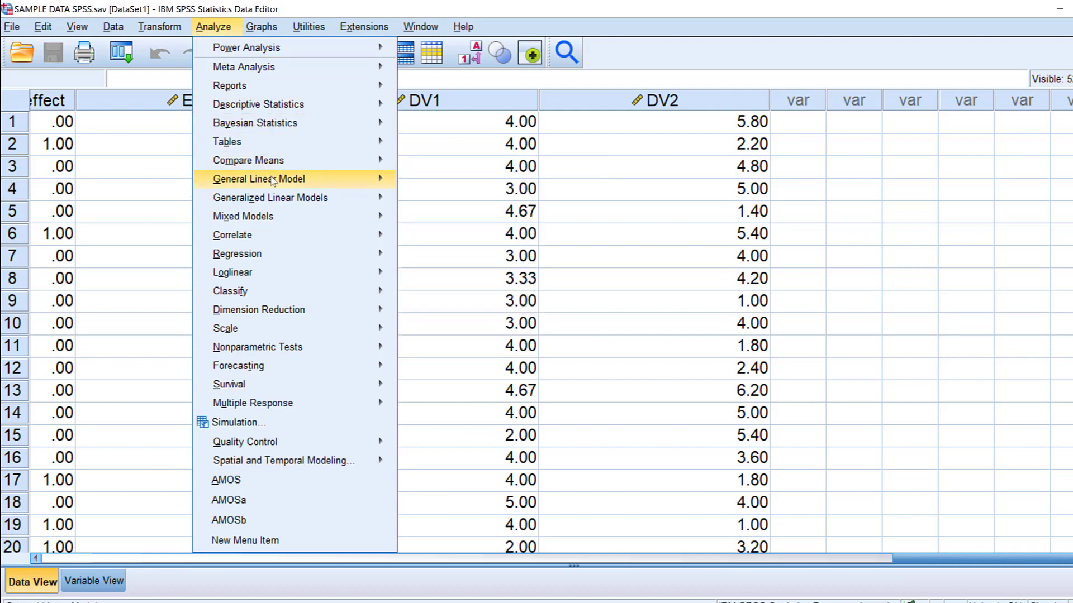
mouse_move(274, 180)
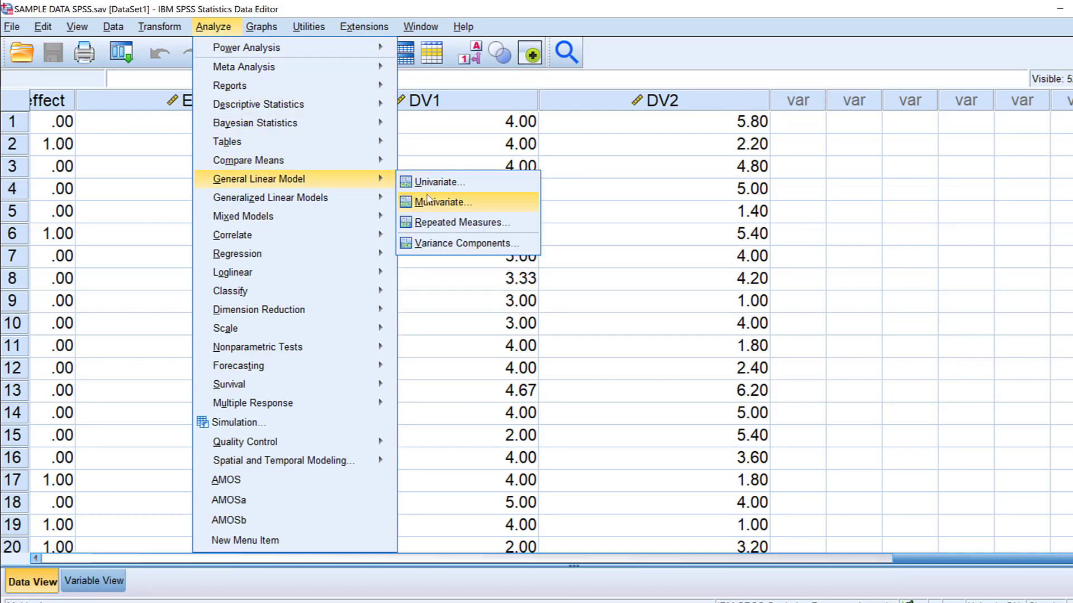
click(428, 199)
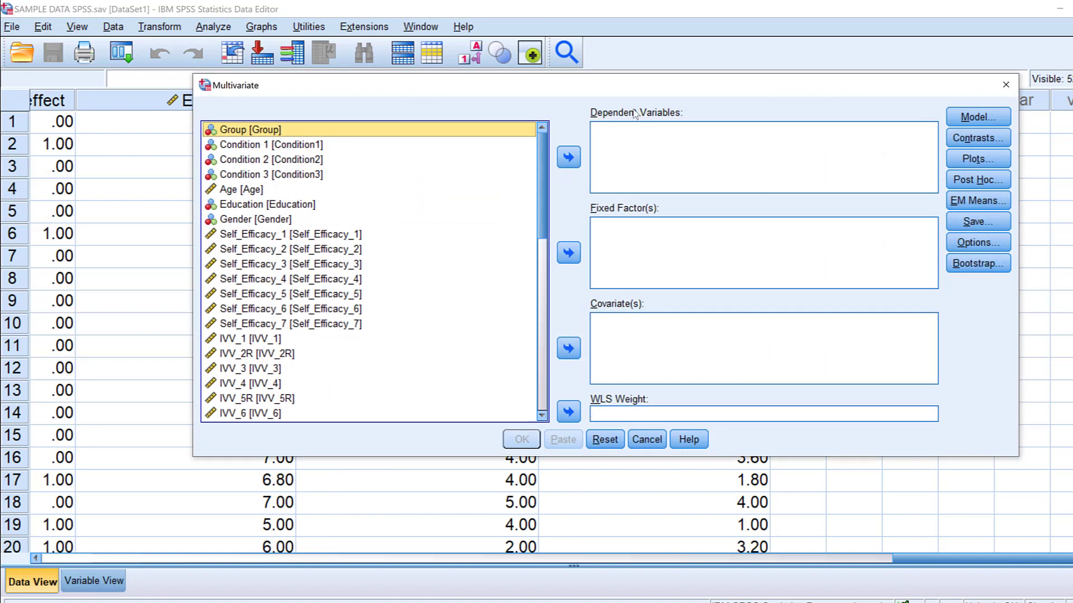
drag(541, 173, 366, 385)
click(250, 399)
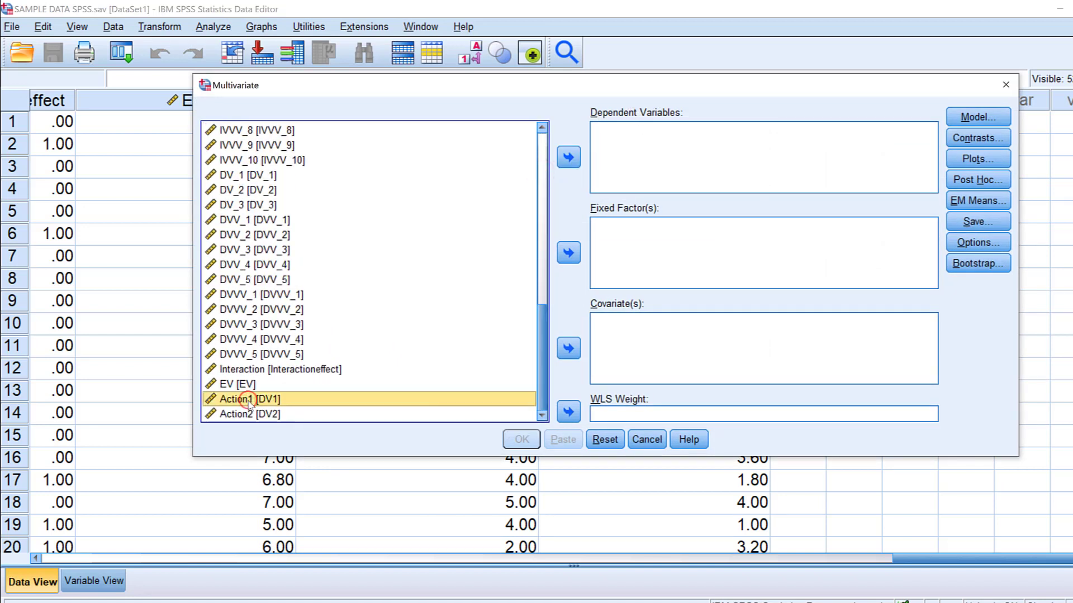
shift+click(251, 415)
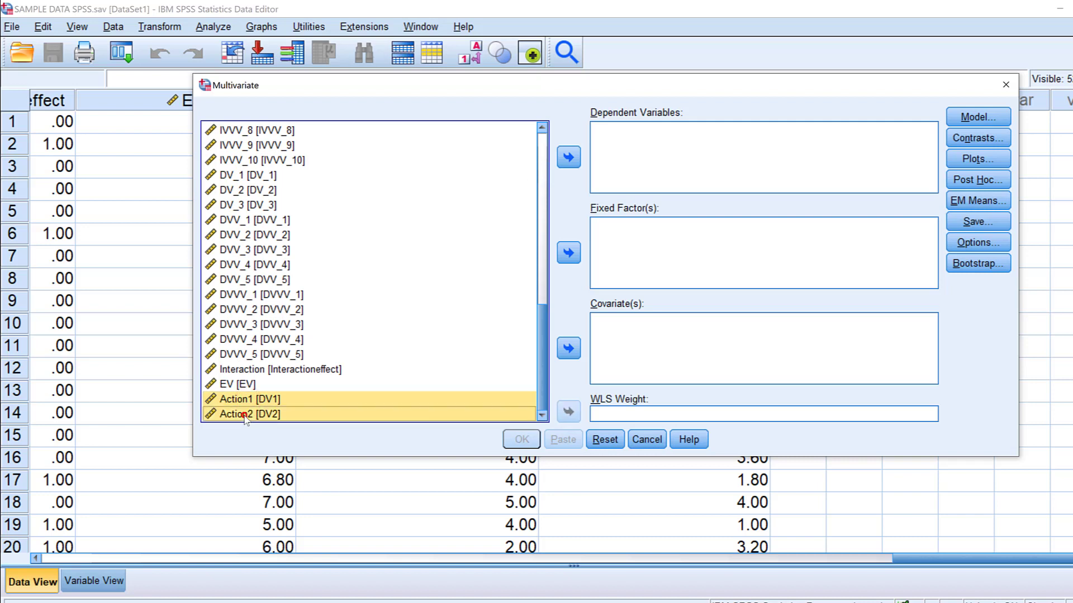
click(569, 157)
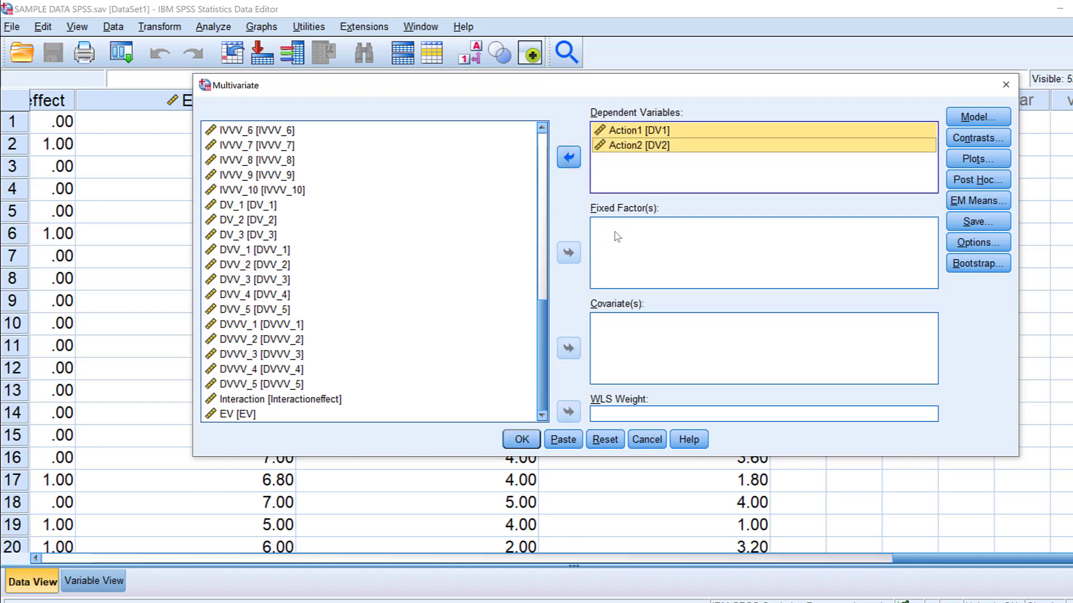
Assign Education and Gender as fixed factors and accept the full factorial model specification.
scroll(307, 196, up, 10)
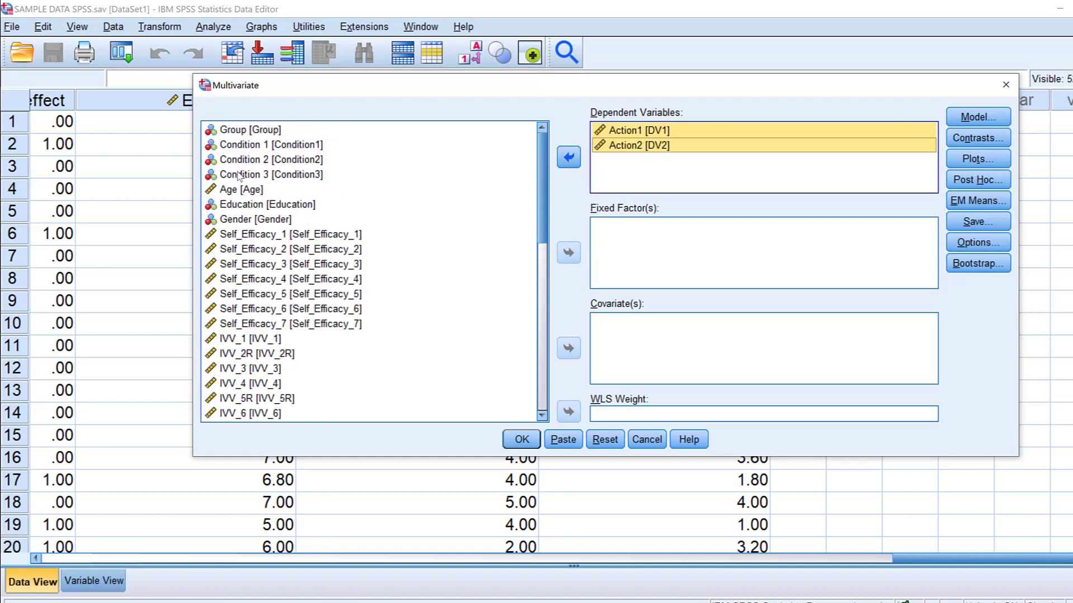
click(244, 210)
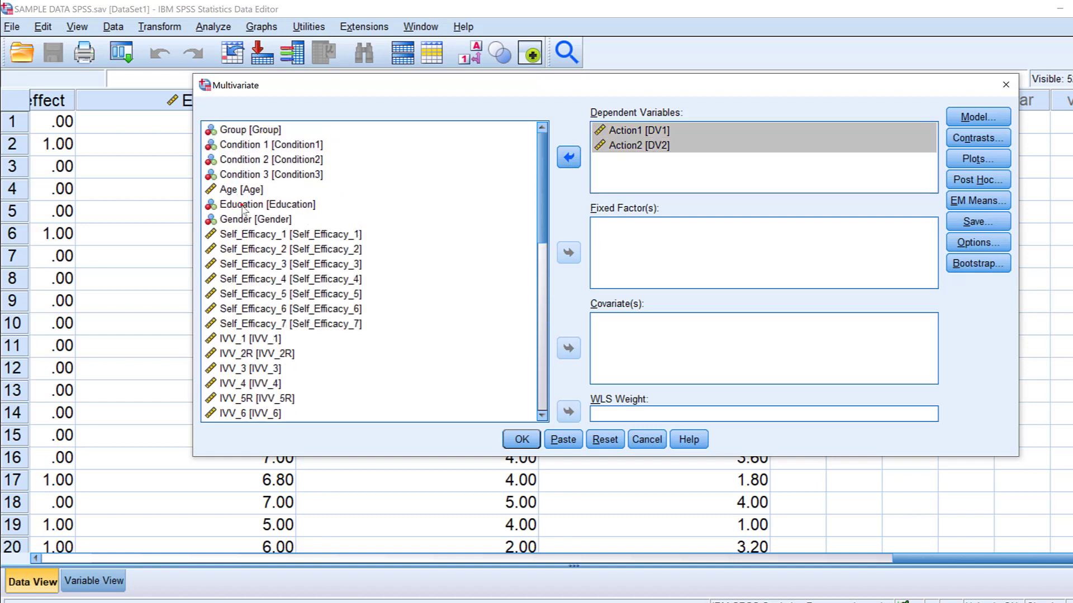
click(569, 252)
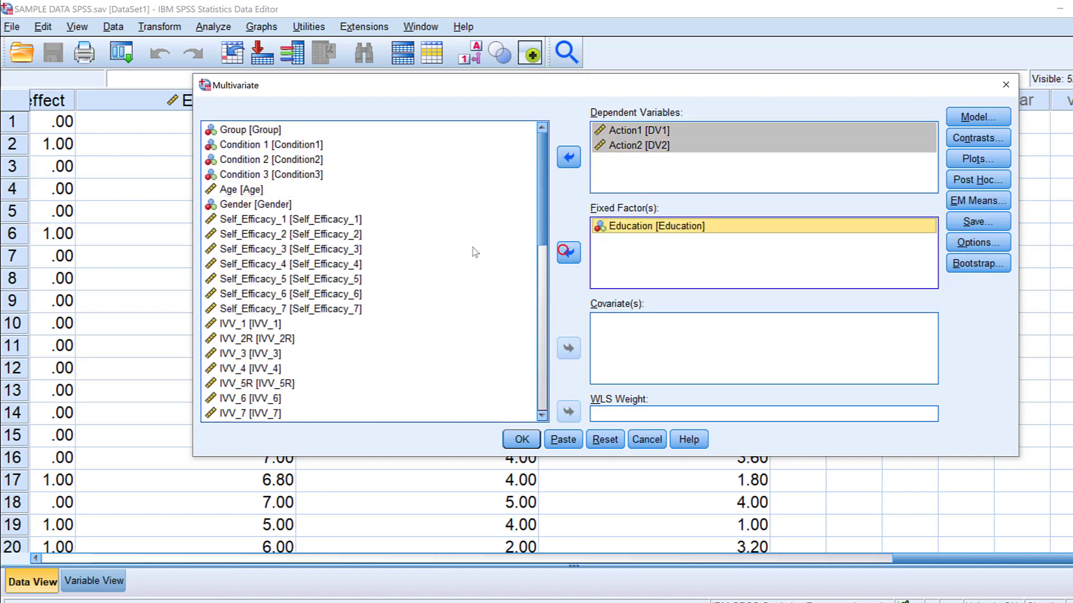
click(259, 205)
click(568, 252)
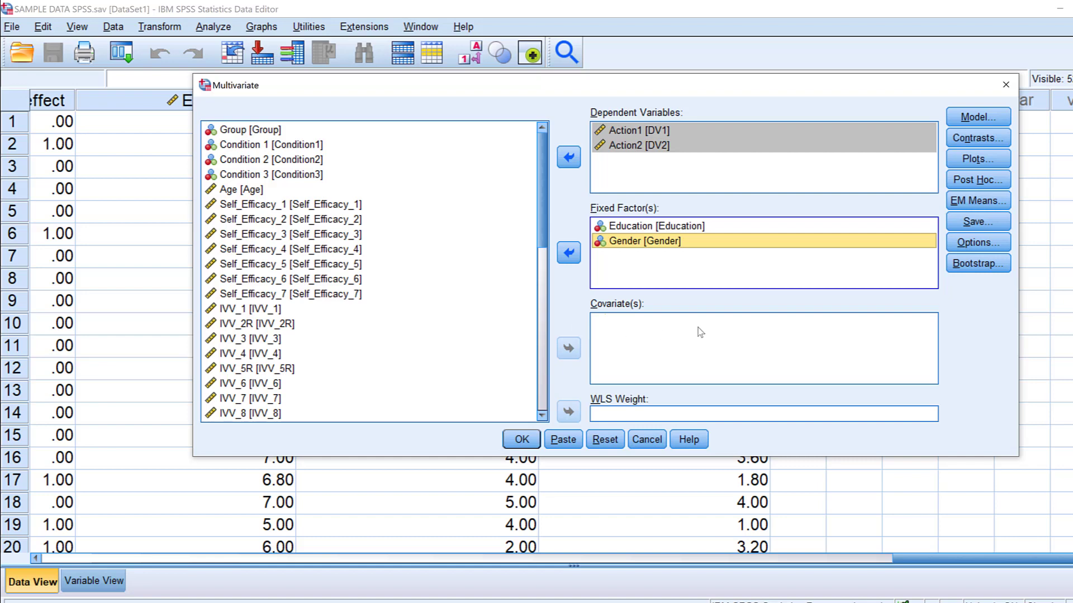
click(976, 116)
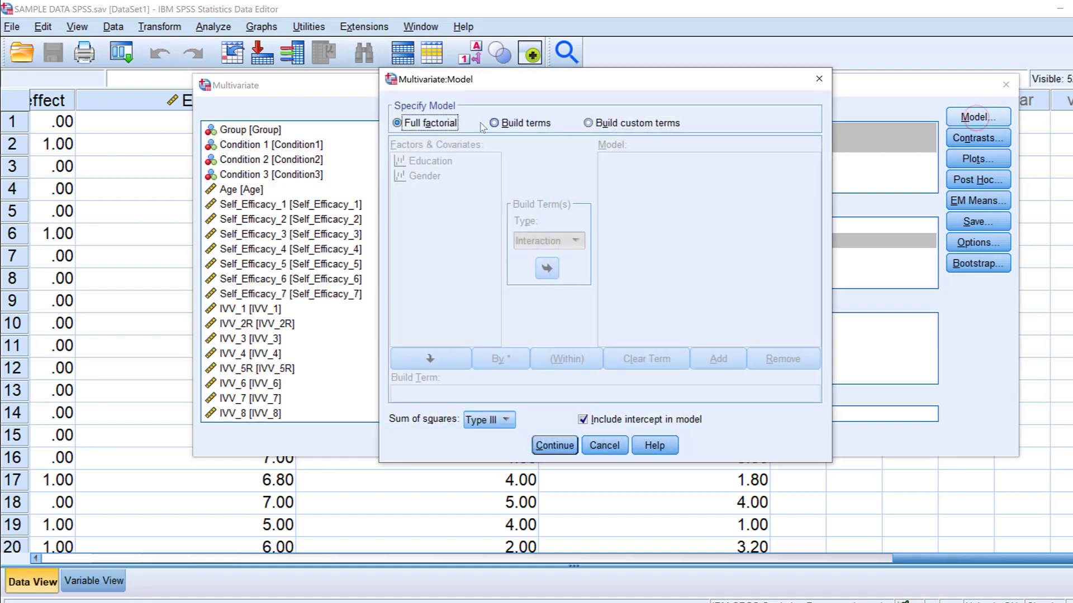
click(555, 445)
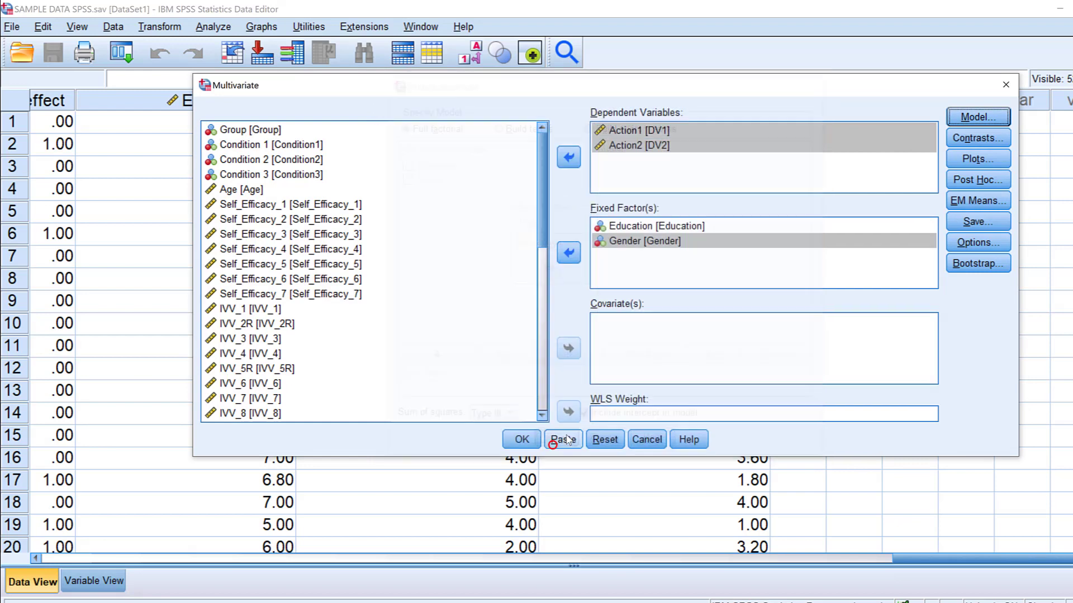
Set the contrast for the Education factor to Simple with the last category as reference.
click(972, 138)
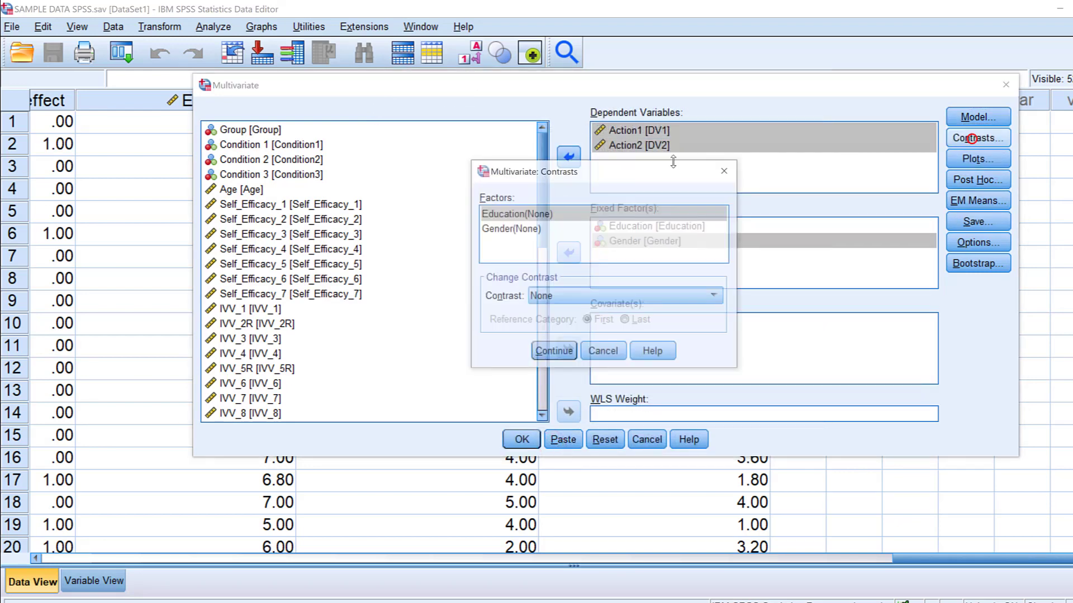
click(562, 300)
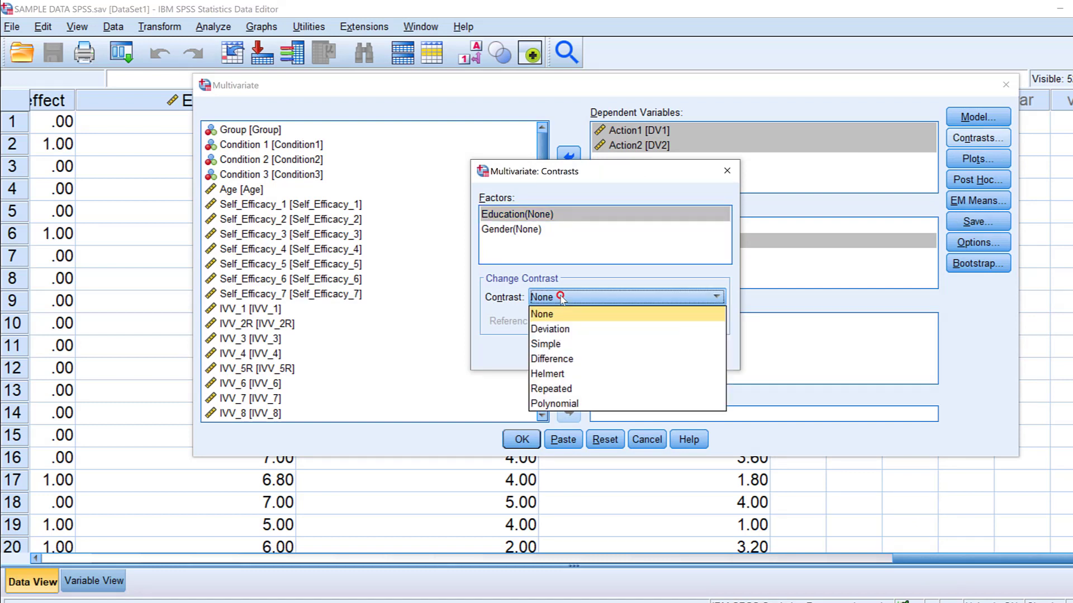
click(556, 342)
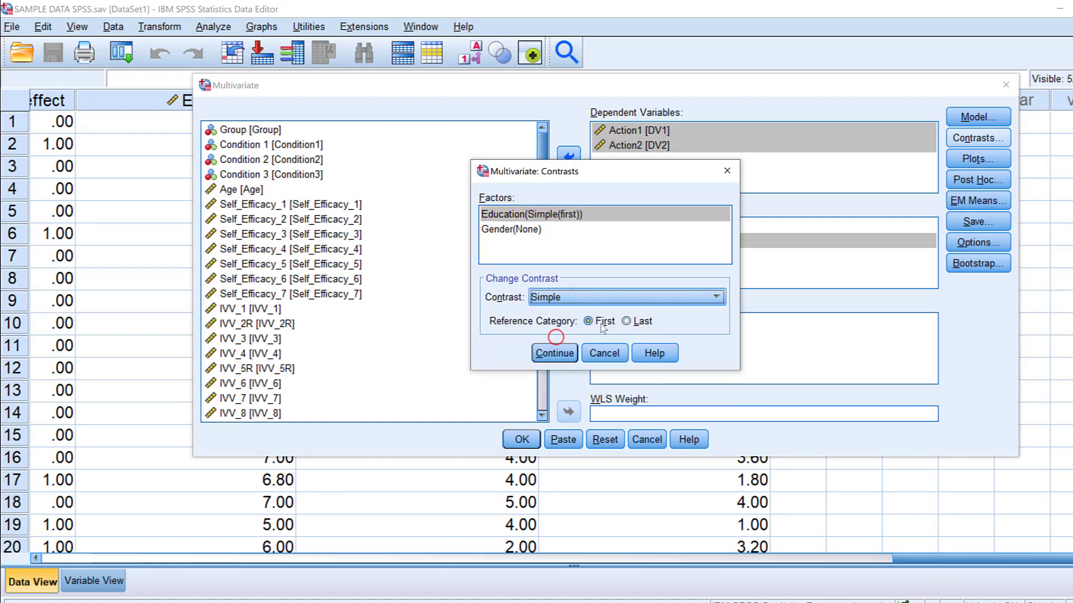
click(625, 321)
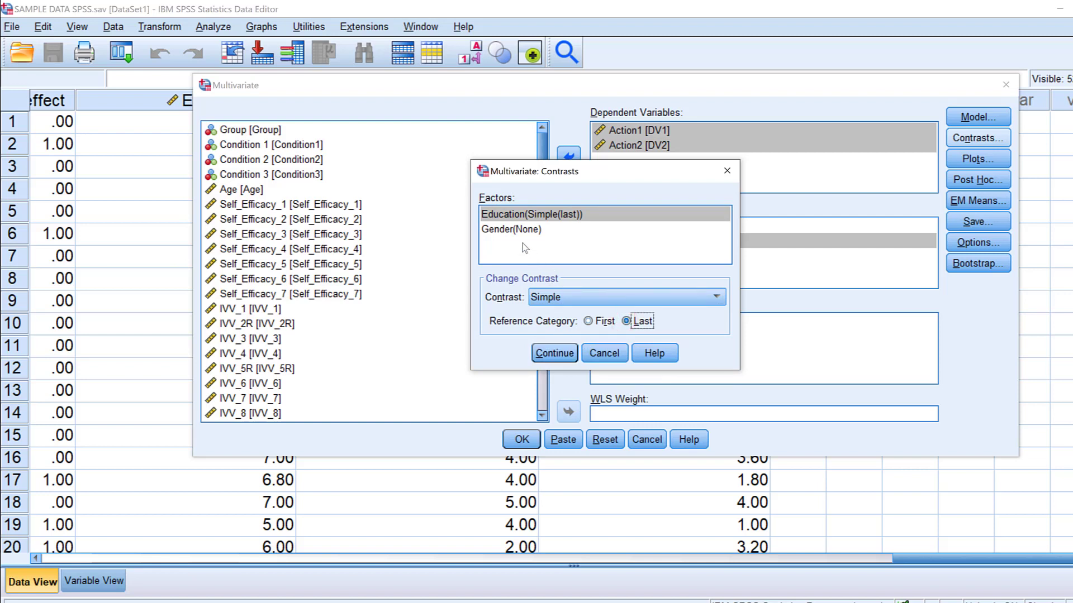
Set the Gender factor's contrast to Simple with the last category as reference and accept the contrasts.
click(512, 229)
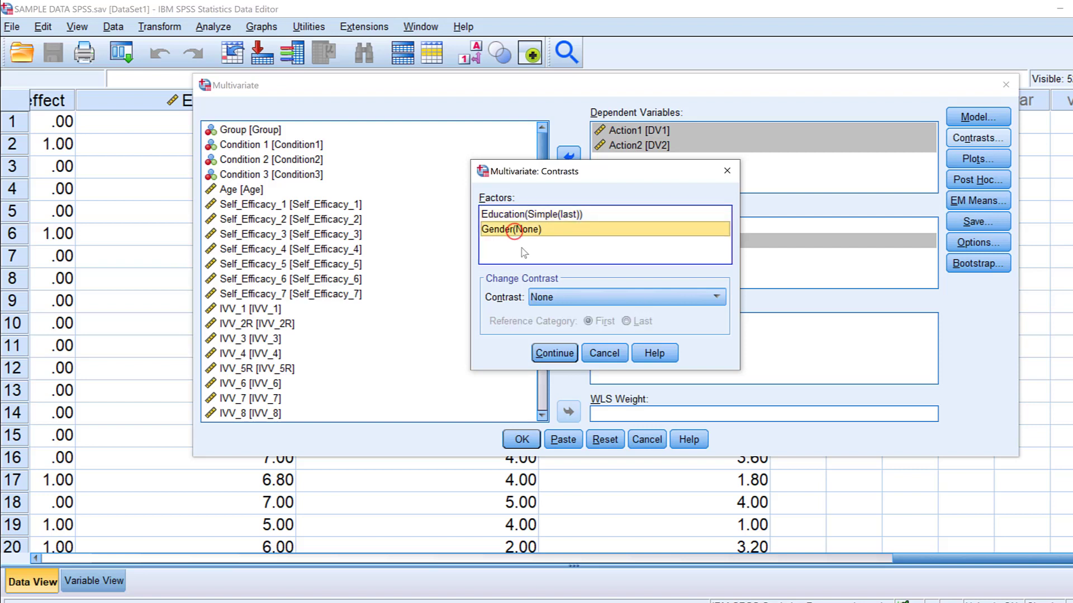
click(581, 298)
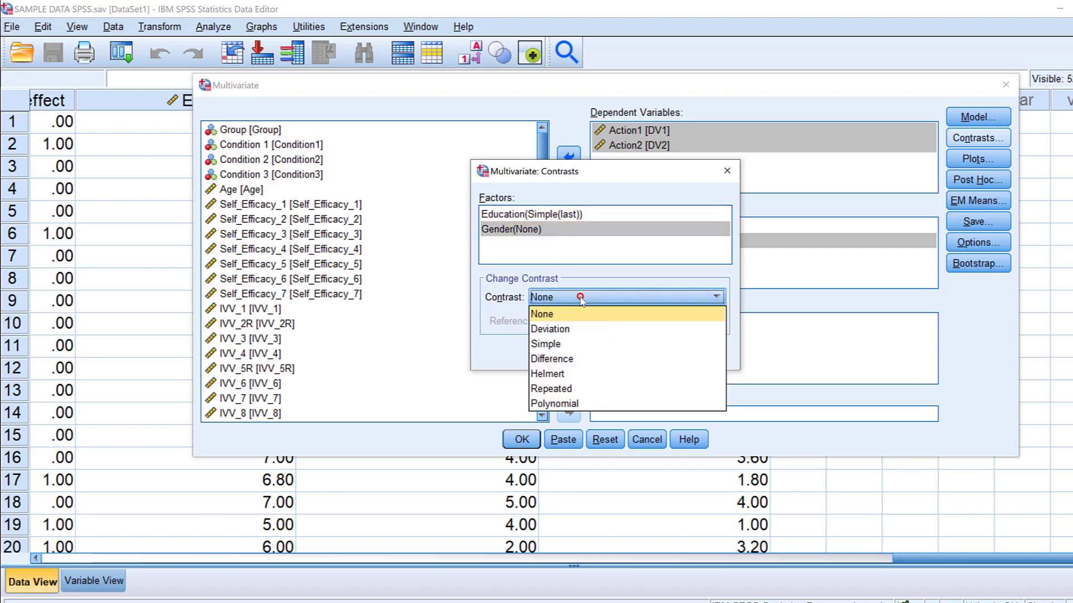
click(552, 343)
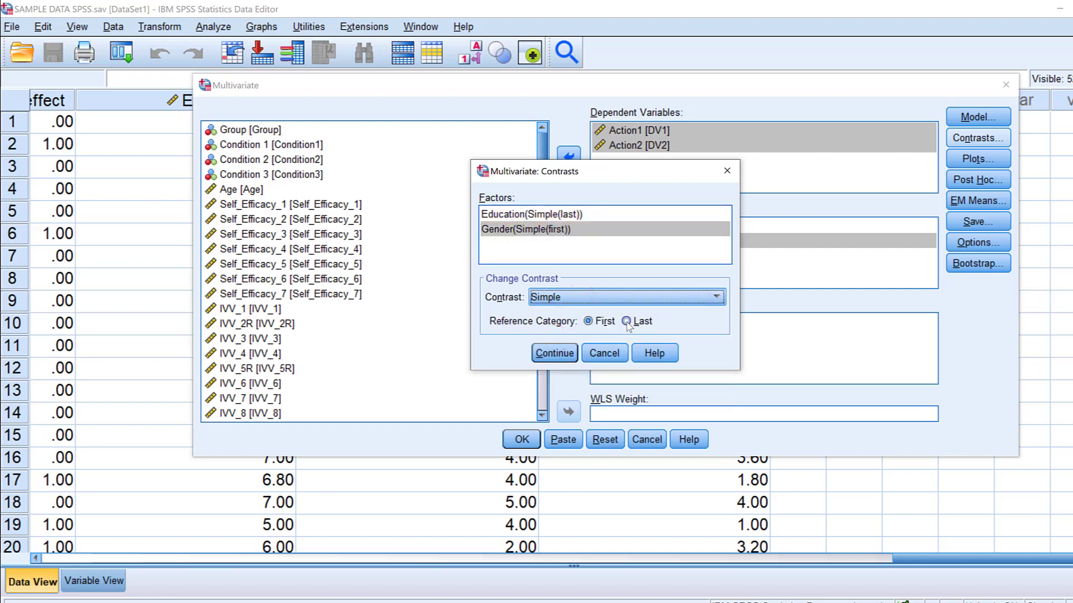
click(626, 322)
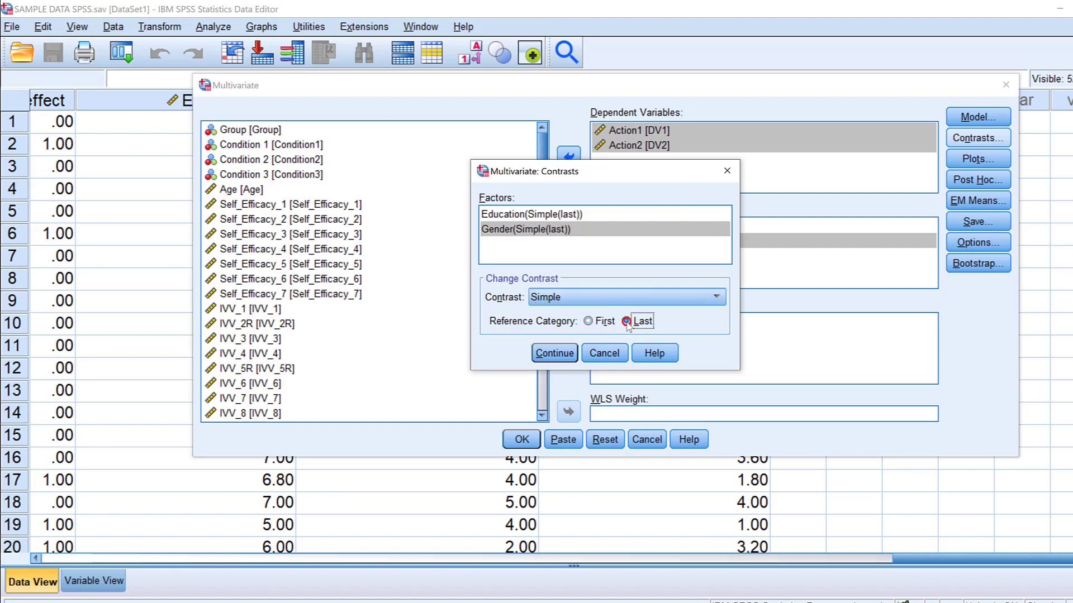
click(549, 358)
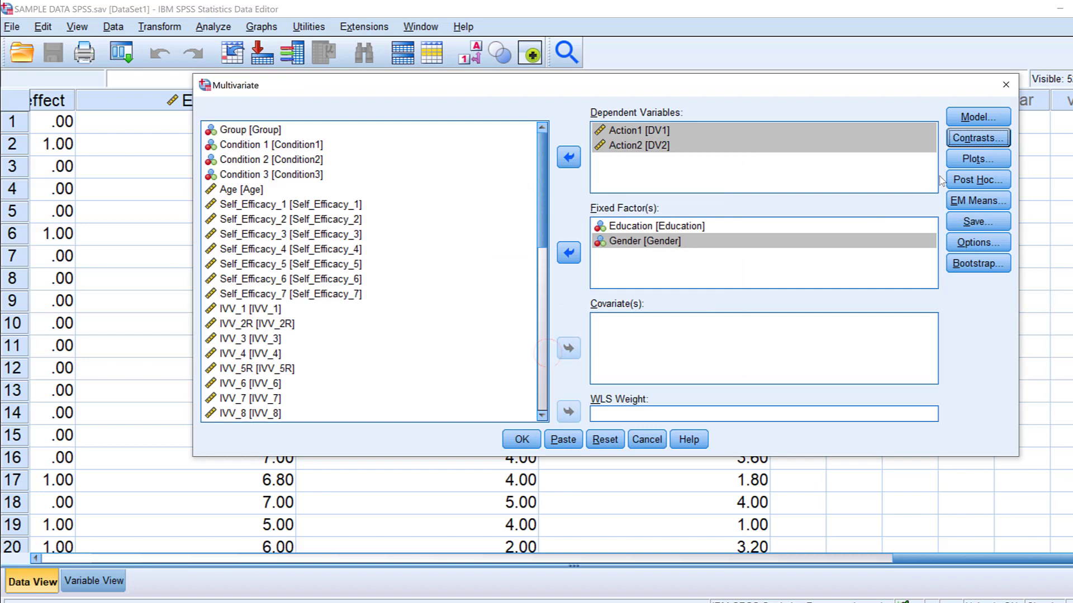
click(991, 161)
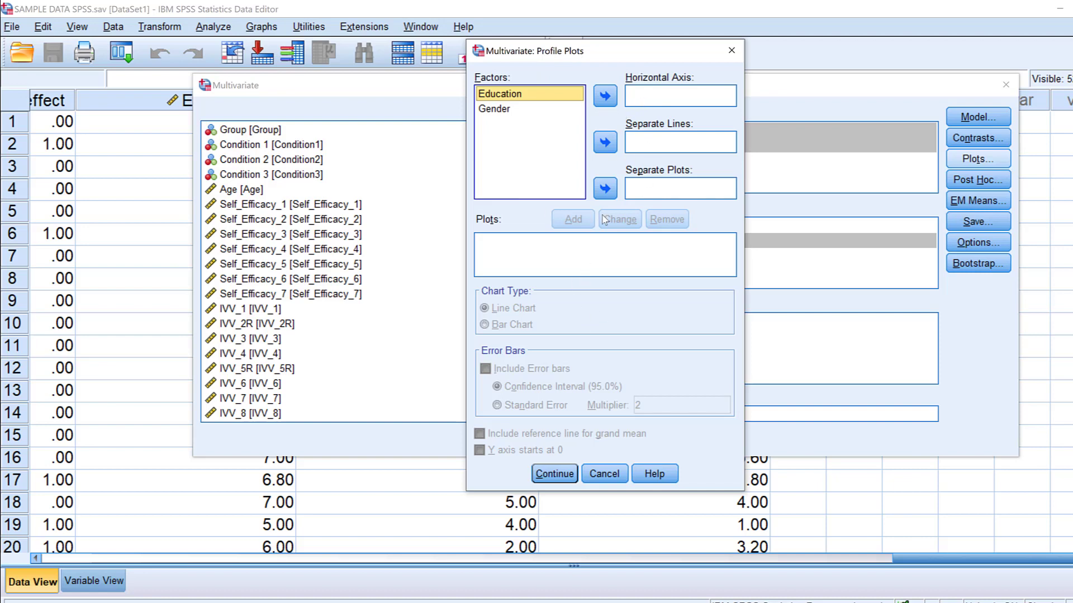
click(556, 473)
Request Tukey and Scheffe post hoc tests for both Education and Gender.
click(974, 179)
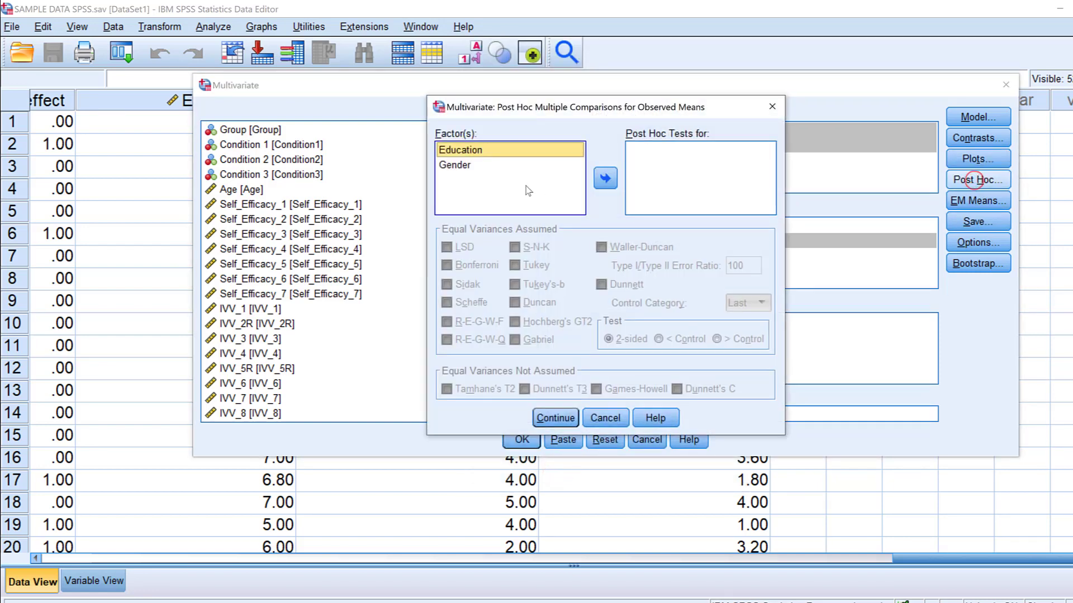
click(603, 180)
click(460, 166)
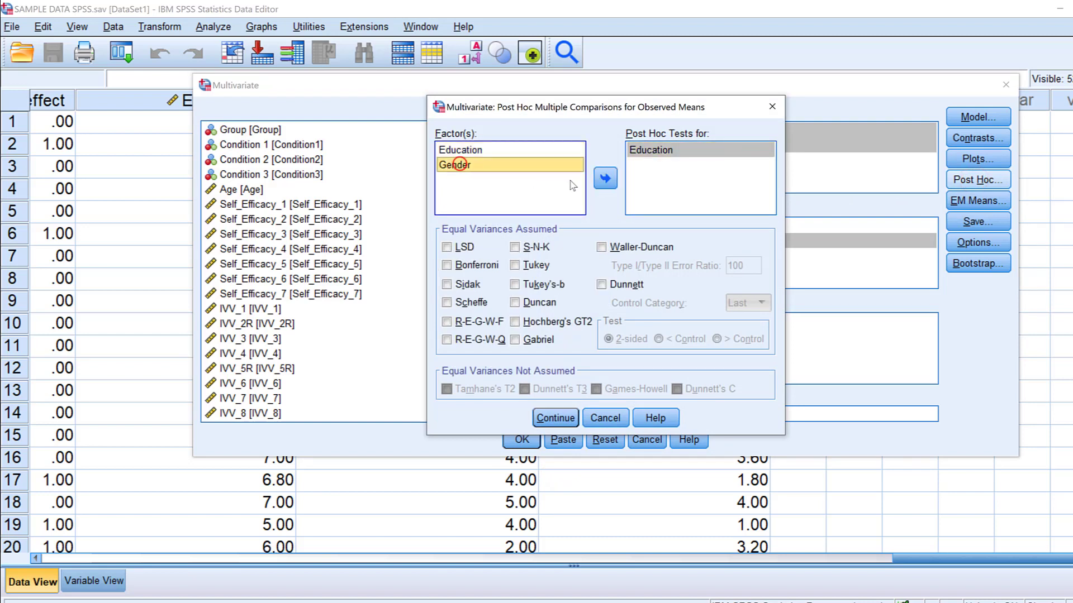
click(604, 179)
click(643, 149)
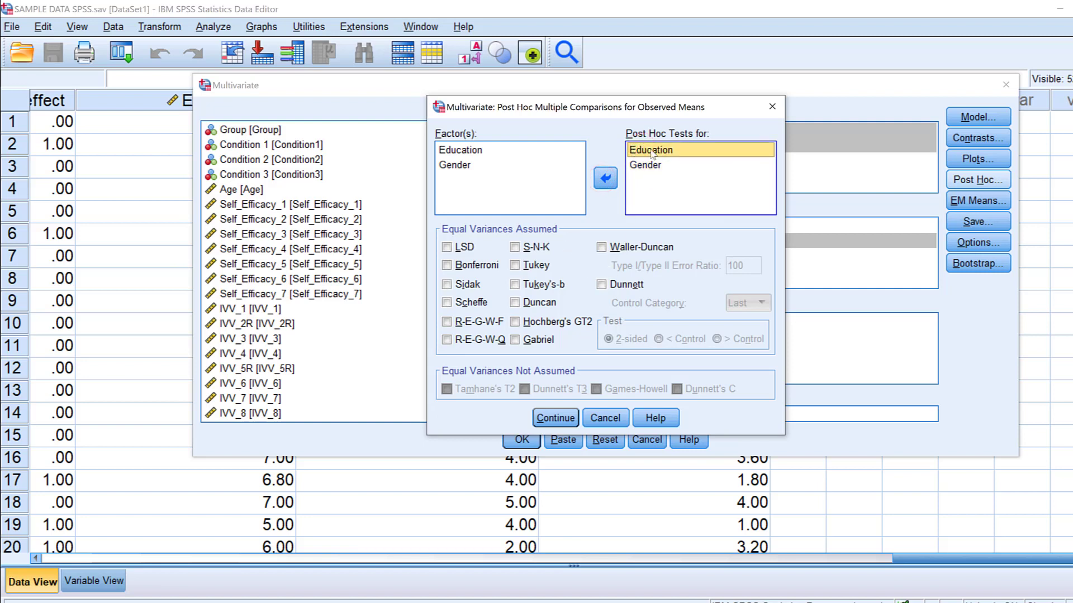
click(514, 266)
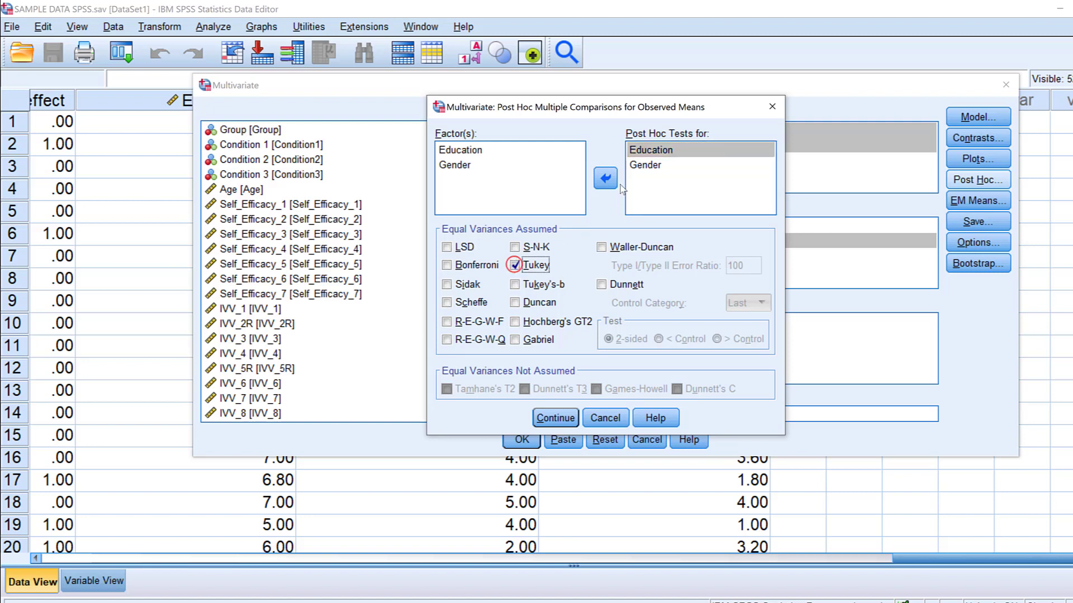
click(452, 305)
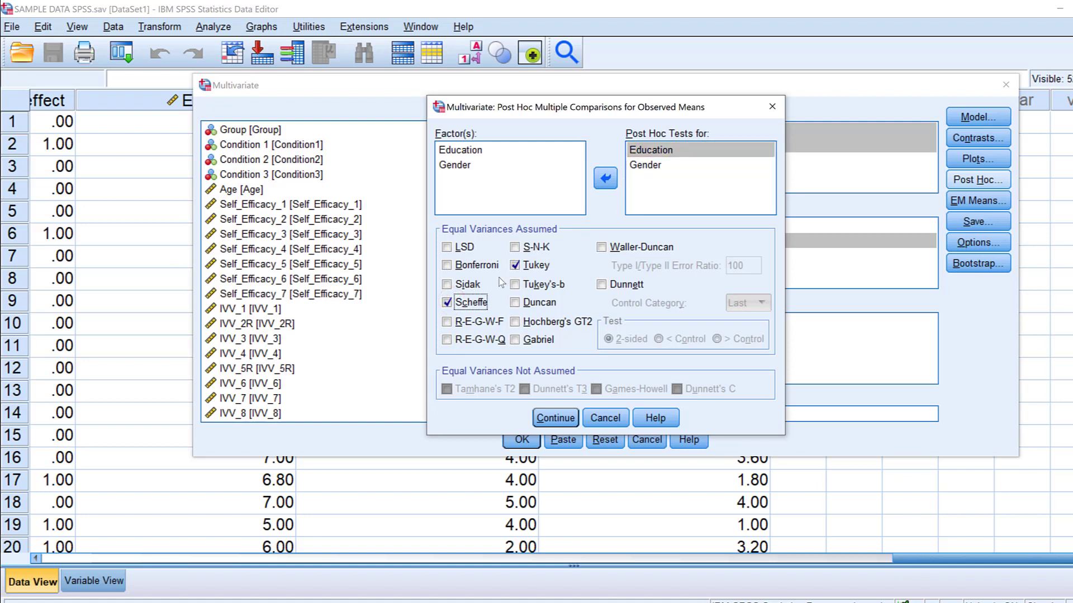
click(655, 167)
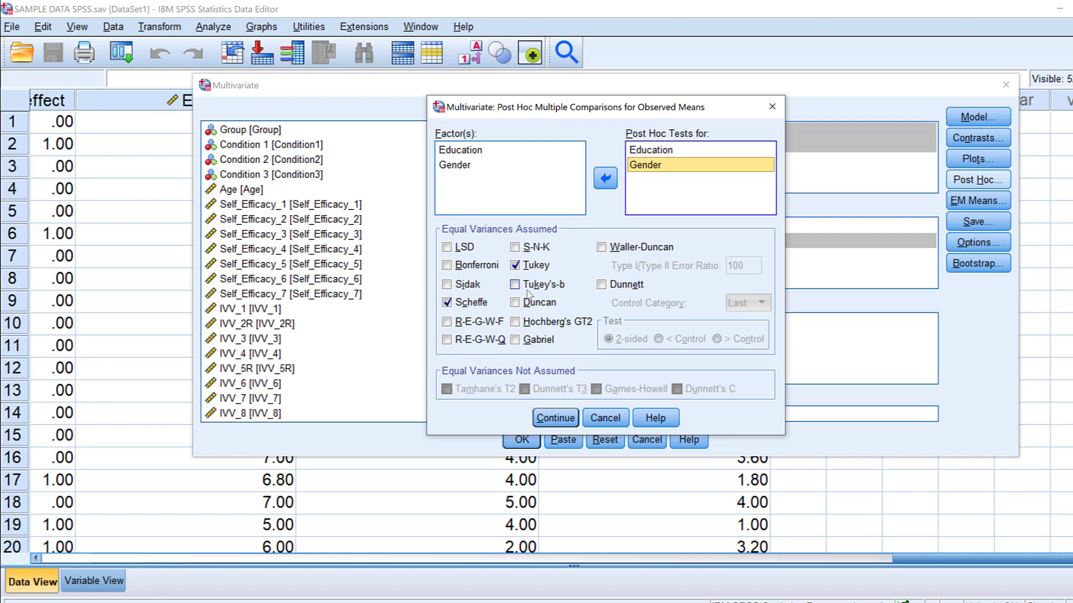
click(568, 419)
Request estimated marginal means for (OVERALL) and accept the setting.
click(958, 203)
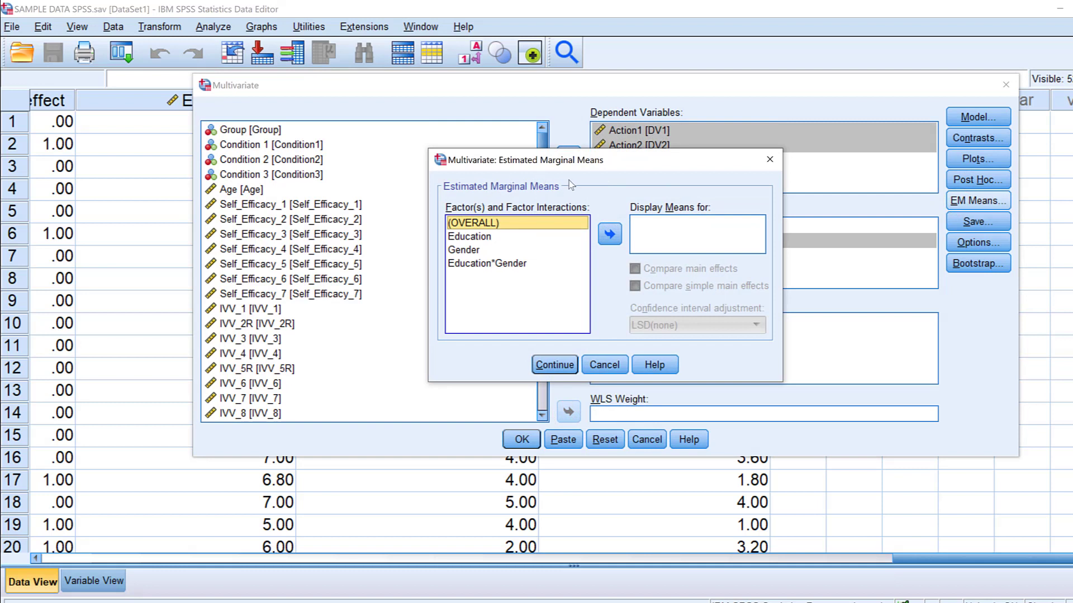
click(609, 234)
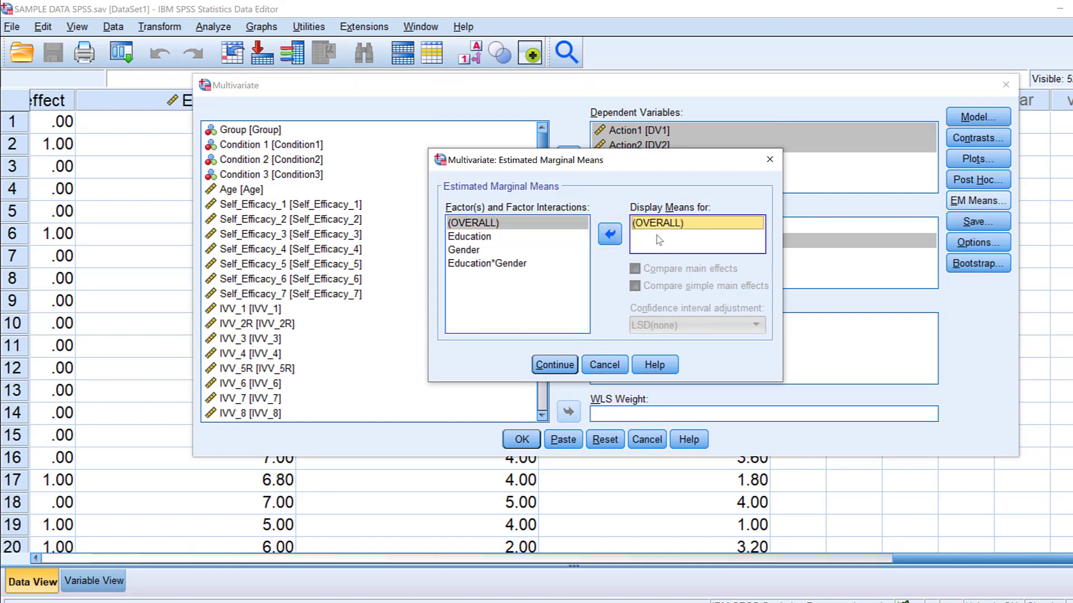
click(609, 234)
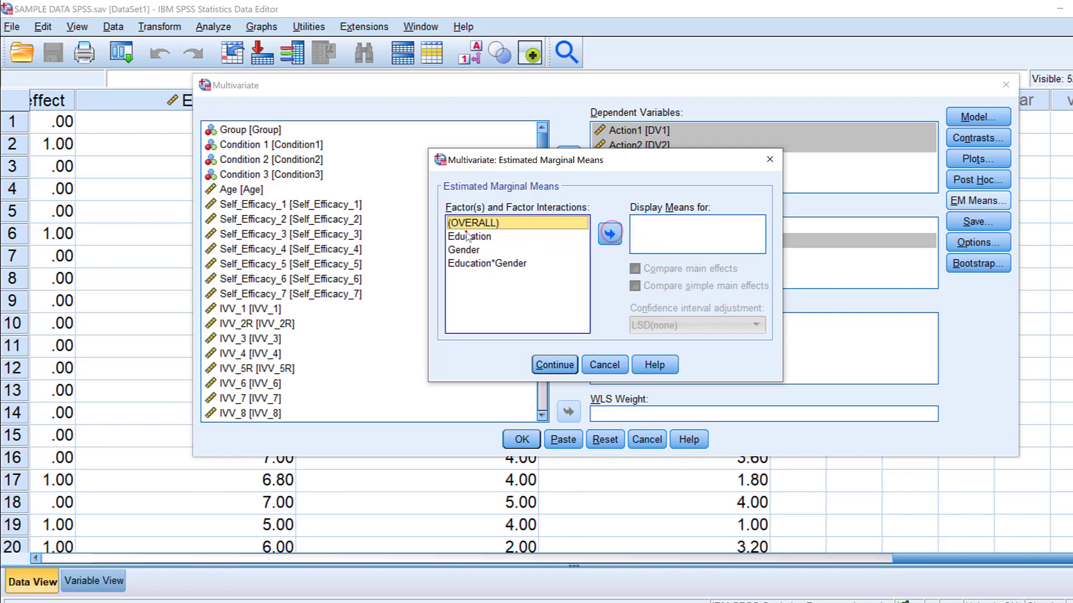
click(468, 236)
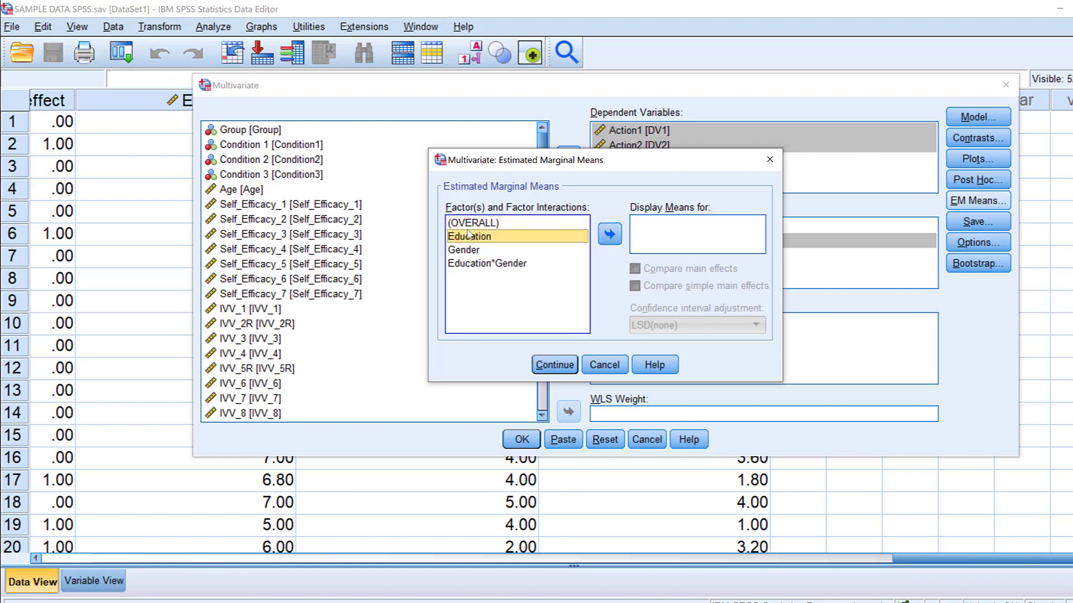
click(466, 223)
click(609, 234)
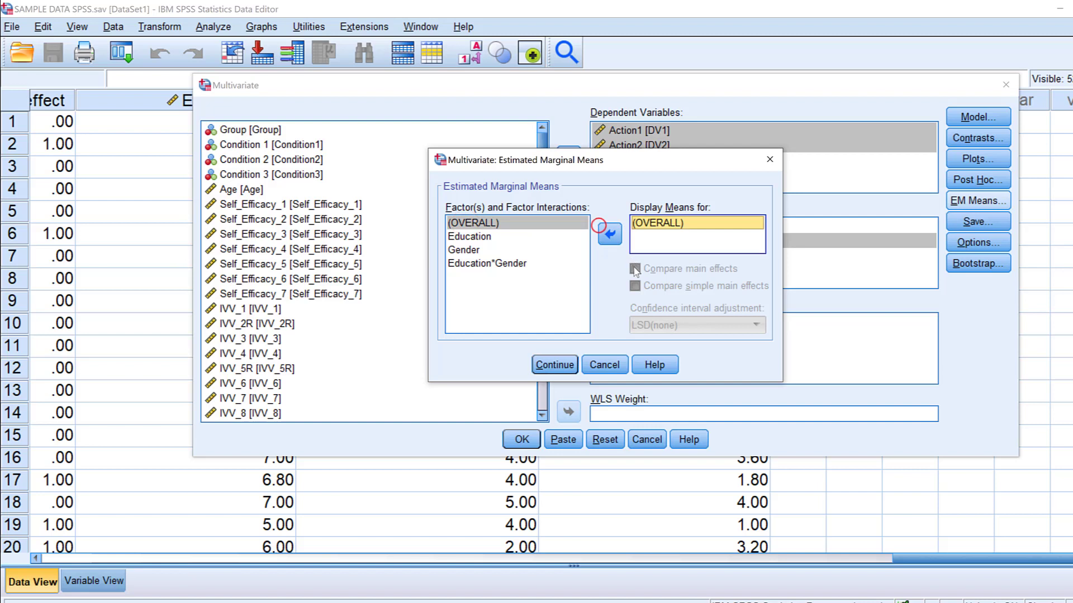
click(555, 364)
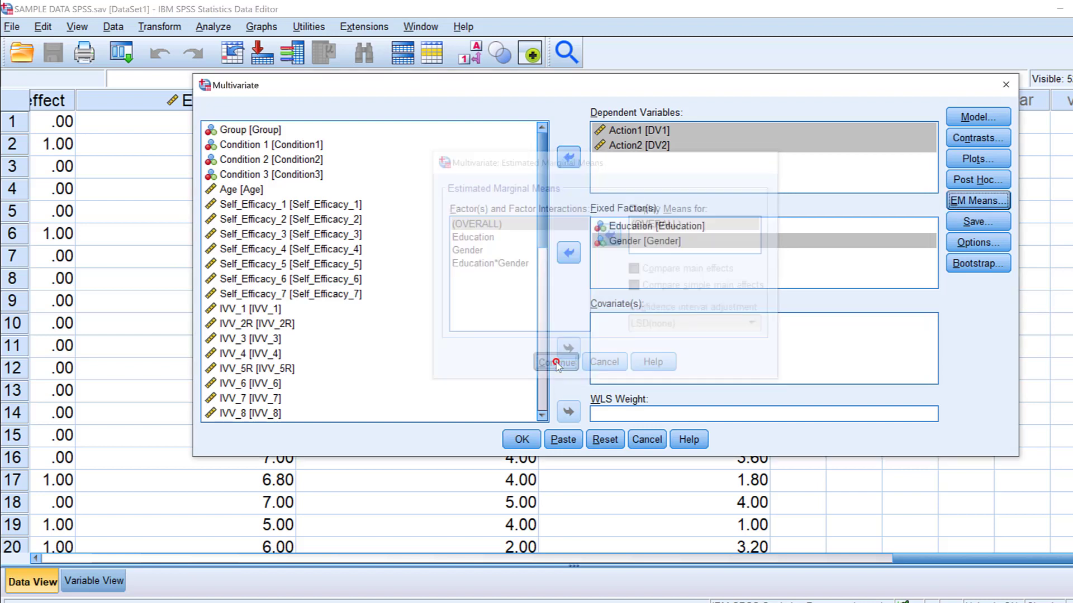
Request descriptive statistics, estimates of effect size, observed power and homogeneity tests, and run the multivariate analysis.
click(973, 227)
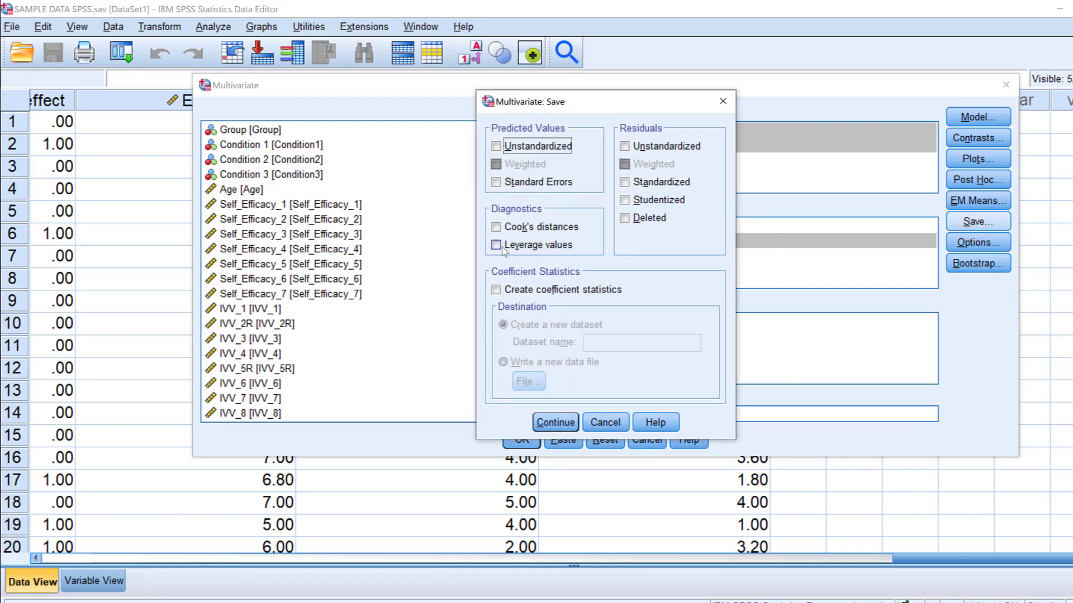
click(553, 422)
click(978, 241)
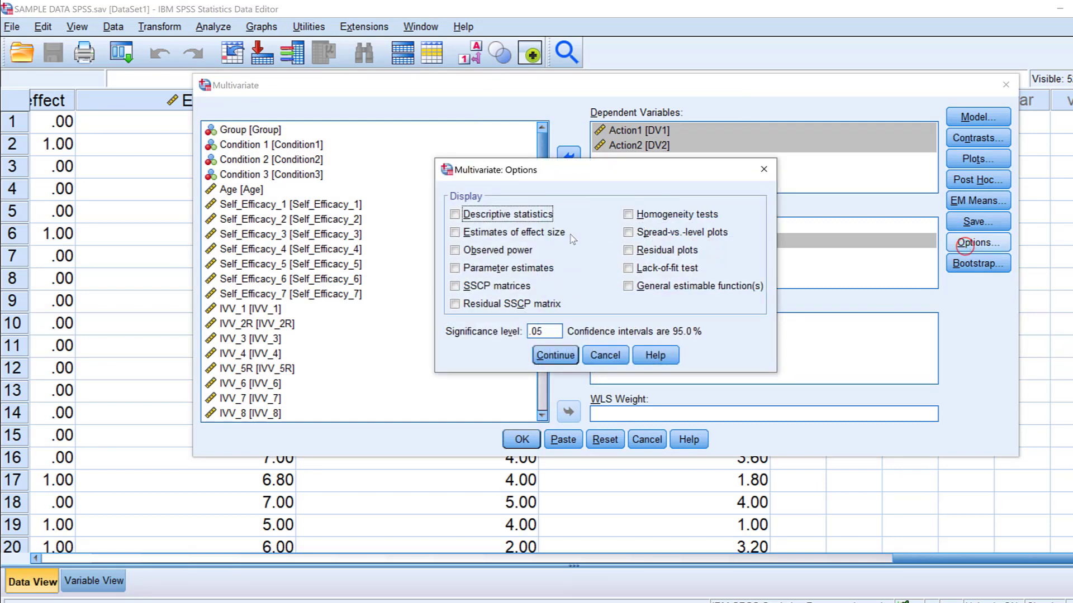
click(467, 215)
click(456, 233)
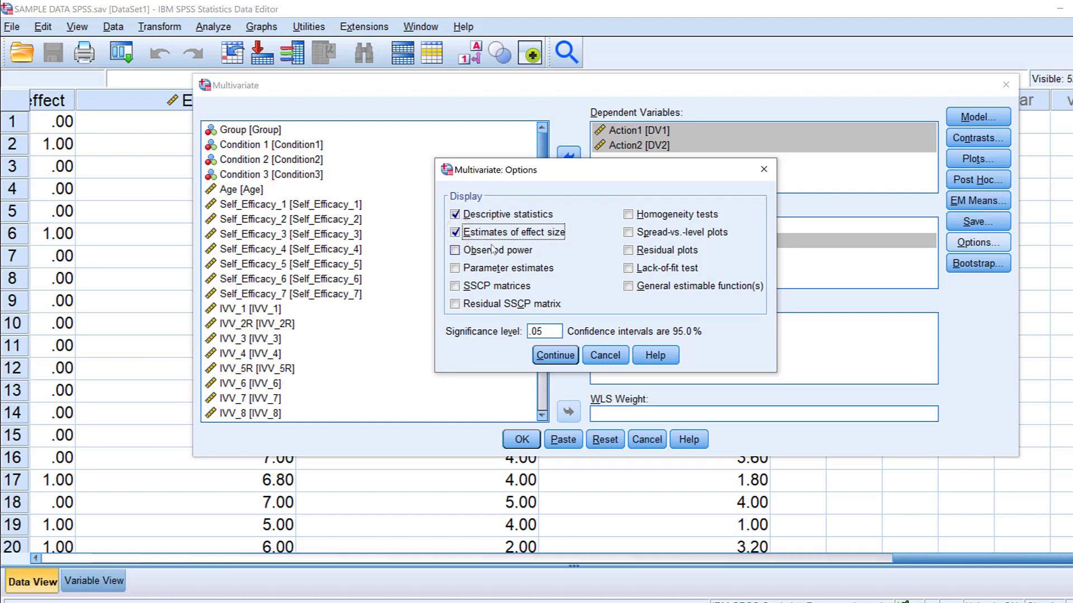
click(471, 256)
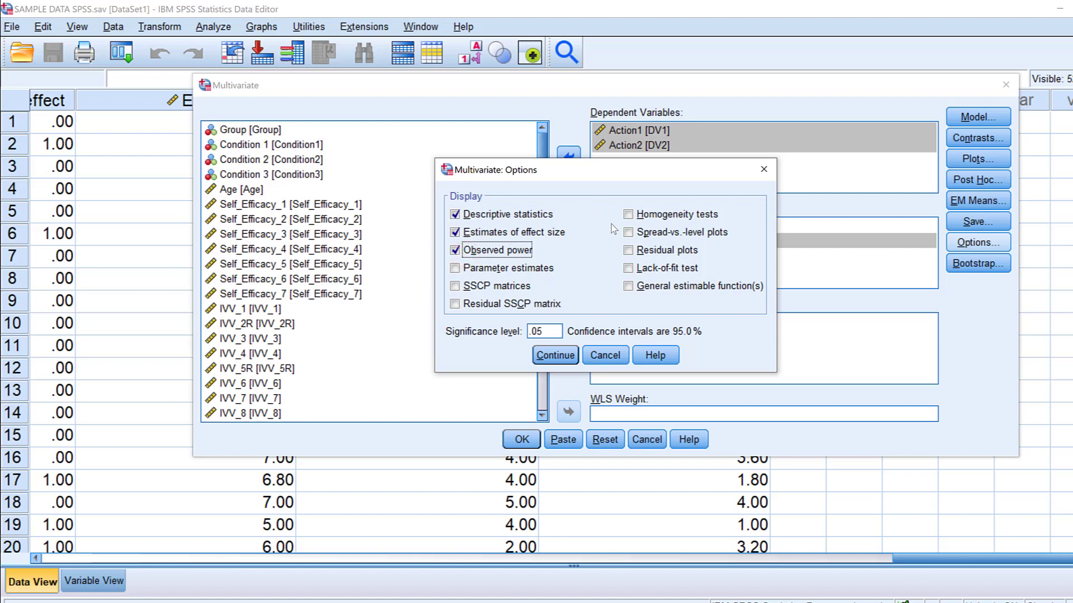
click(630, 216)
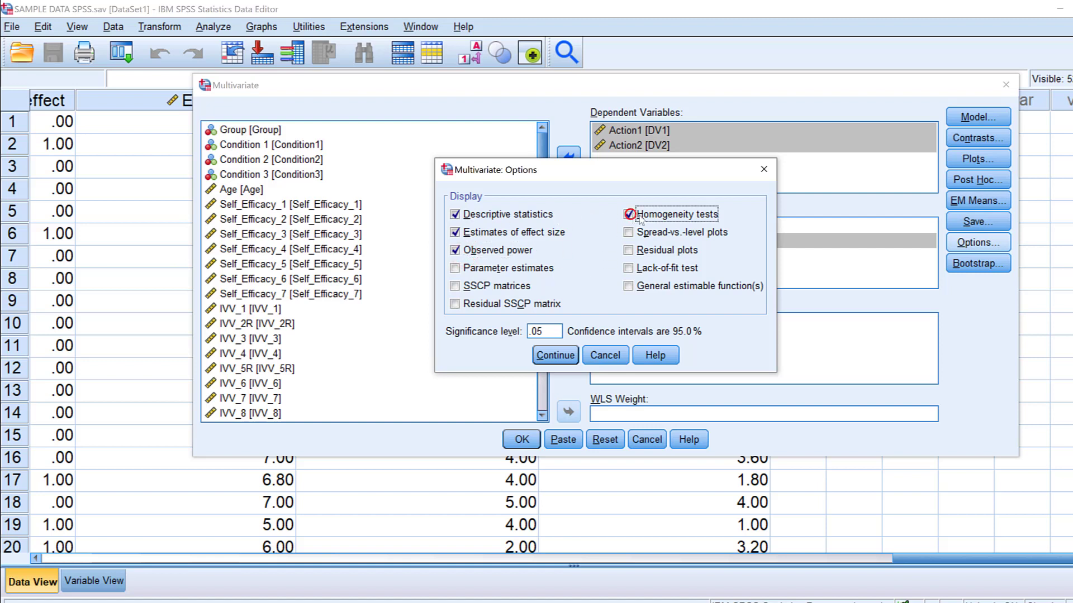
click(545, 358)
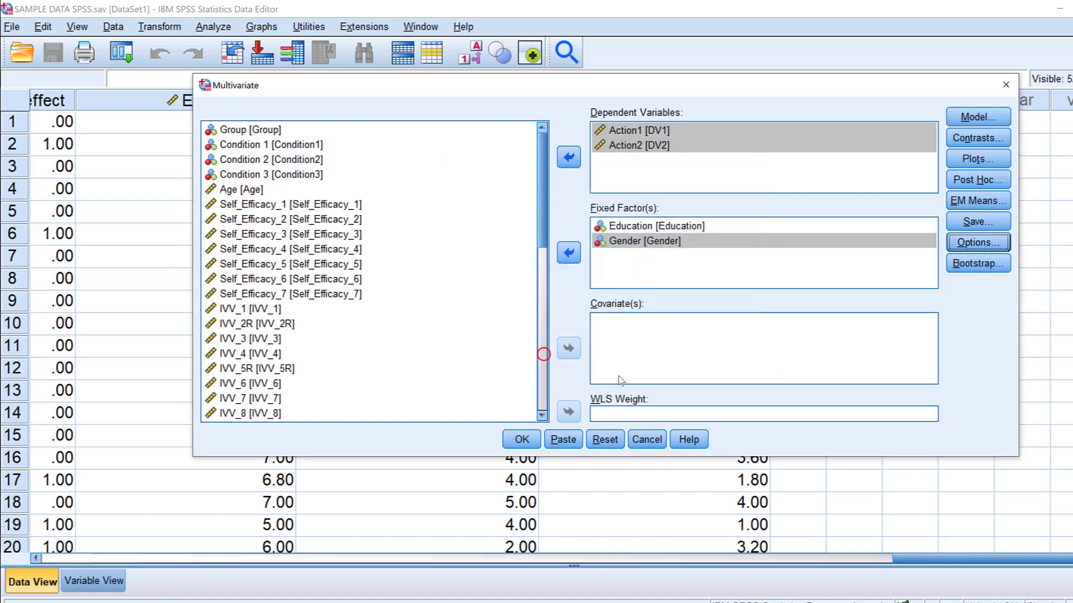
click(521, 440)
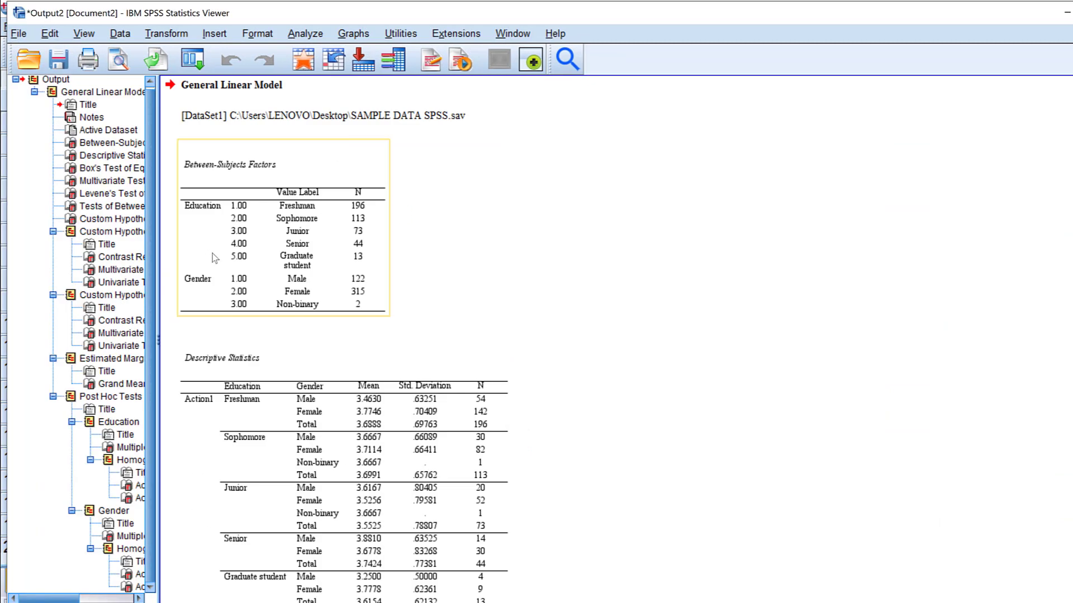
Examine the between-subjects factors, descriptive statistics, Box's test and multivariate tests in the output.
scroll(275, 216, down, 3)
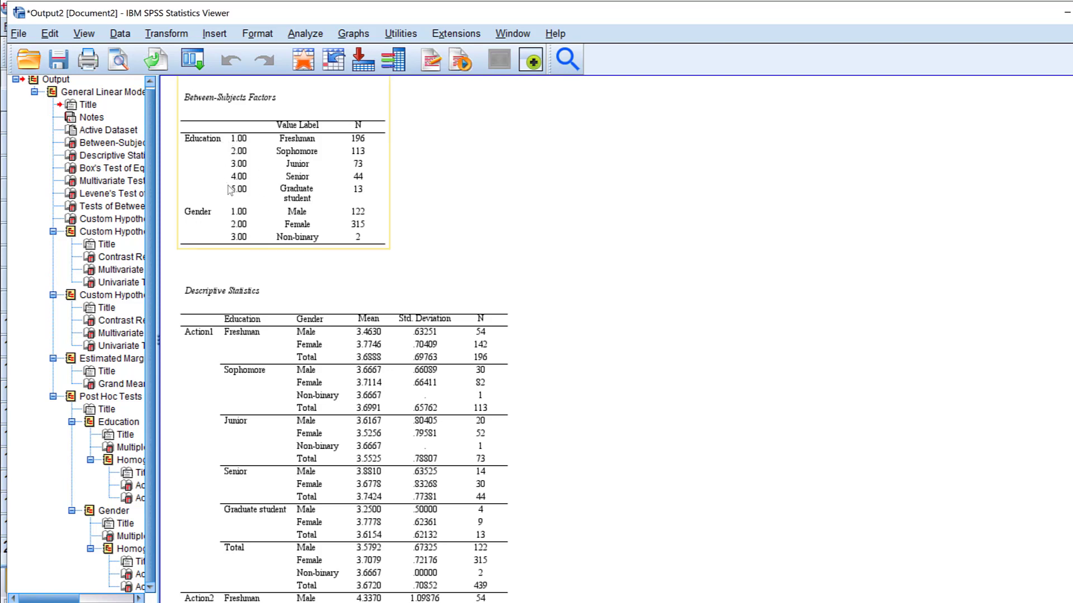
scroll(308, 170, down, 9)
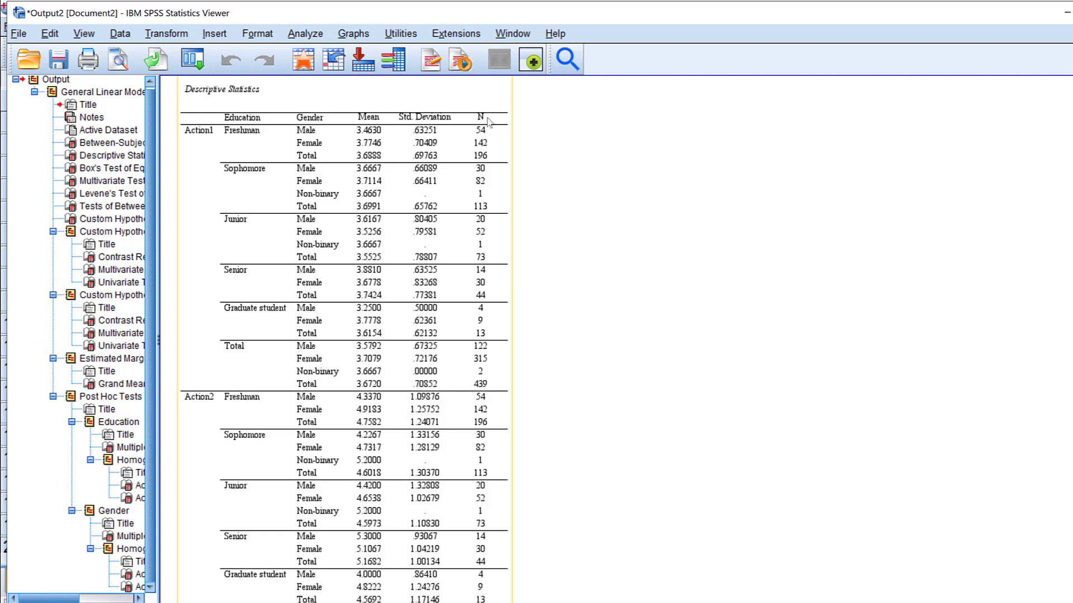
scroll(487, 130, down, 20)
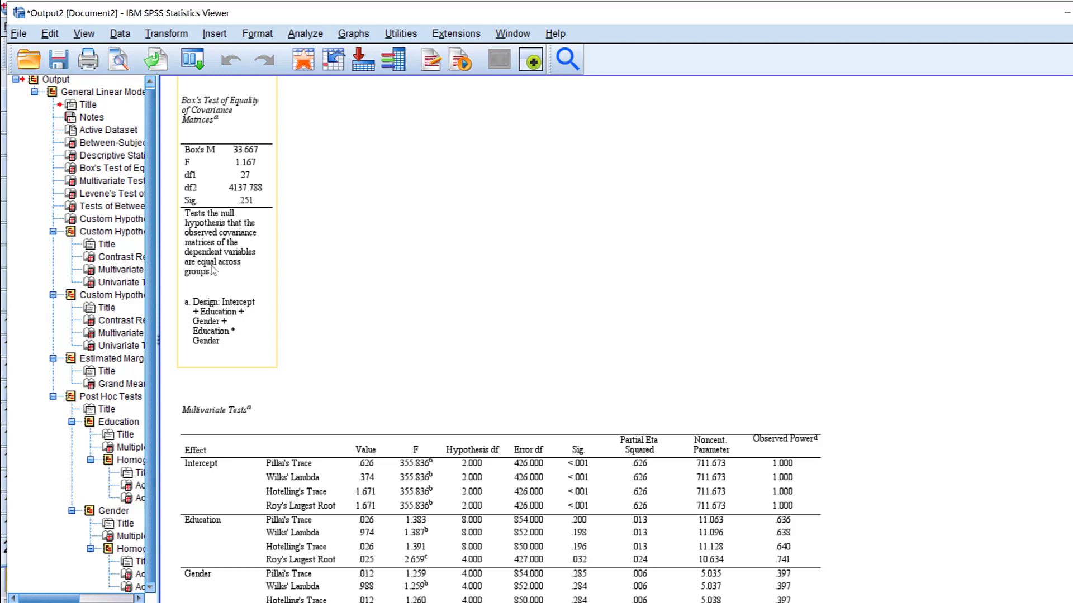
scroll(213, 268, down, 3)
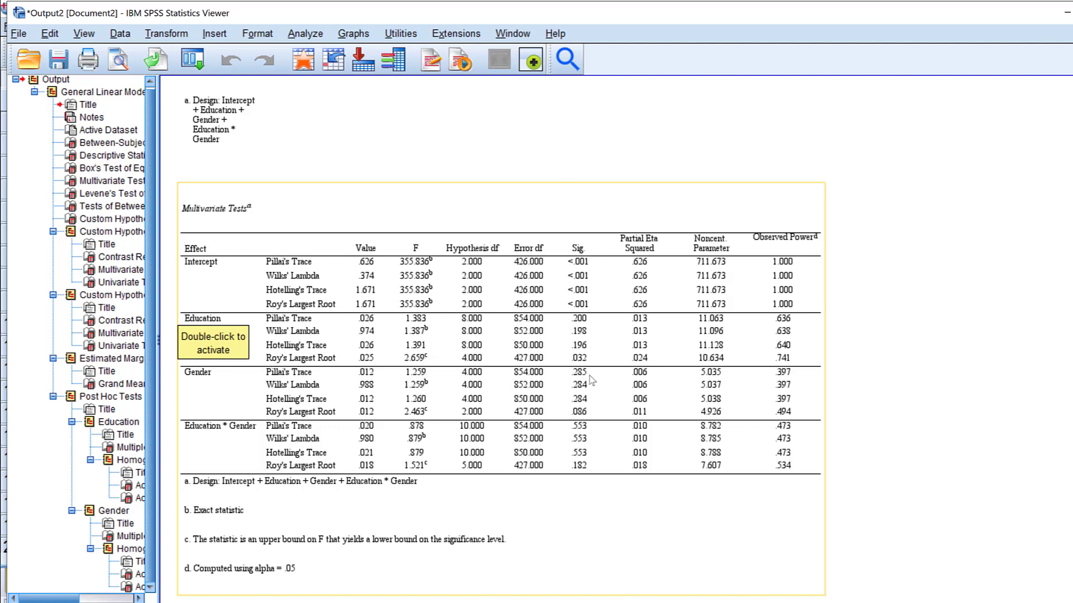
scroll(585, 390, down, 1)
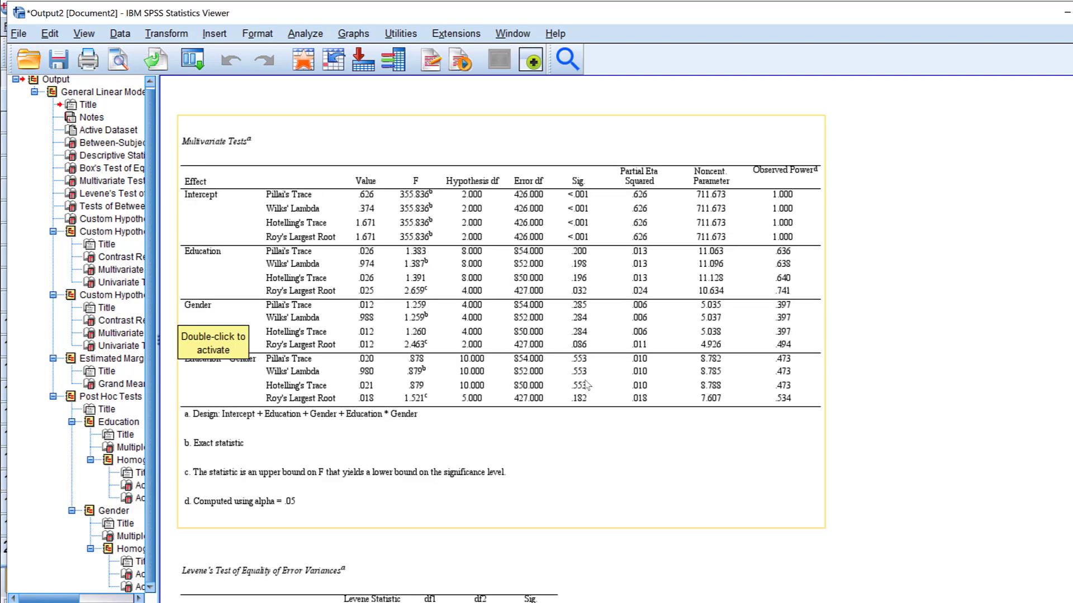
scroll(368, 373, down, 2)
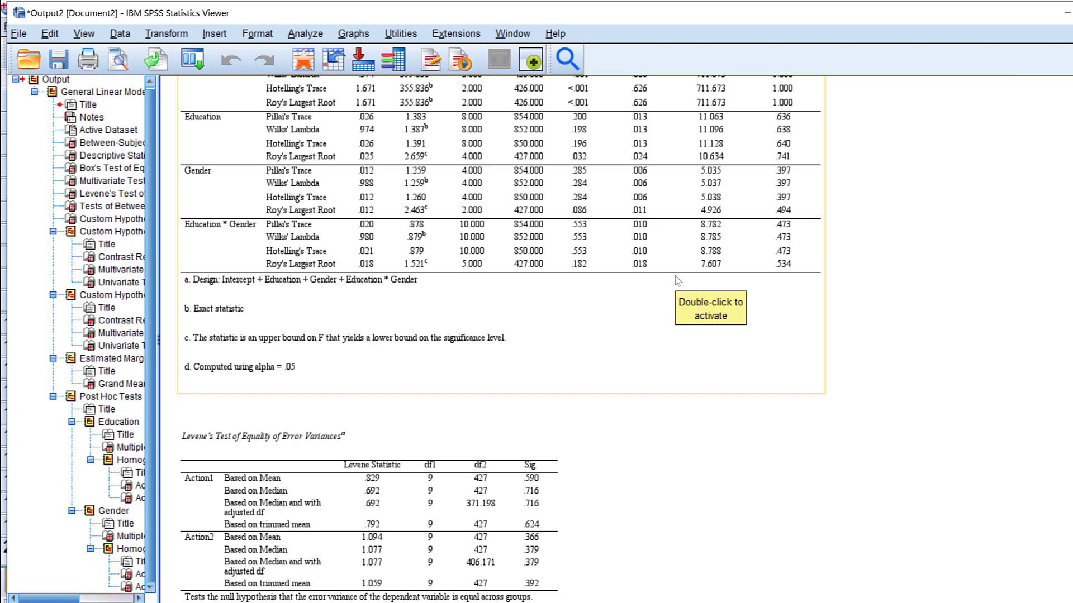
Examine Levene's test of equality of error variances and the tests of between-subjects effects for Action1 and Action2.
scroll(564, 303, down, 4)
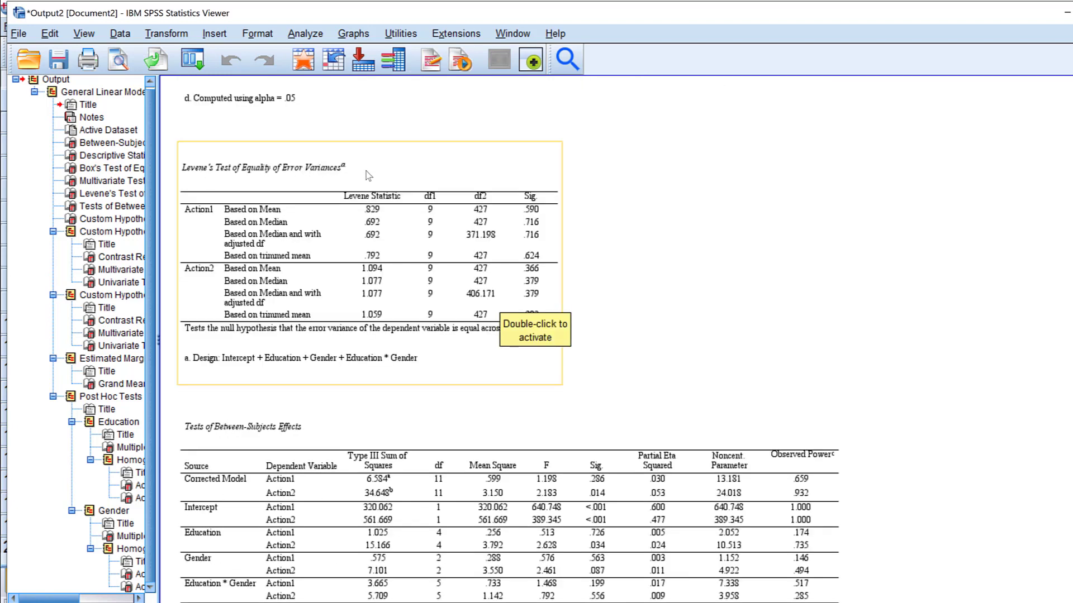
click(642, 271)
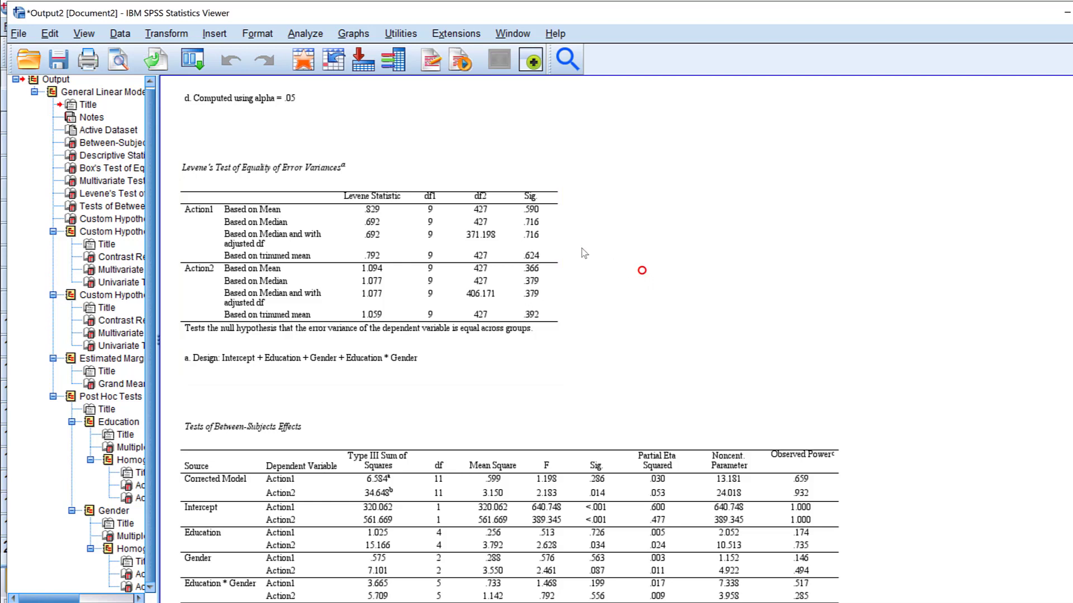
click(553, 290)
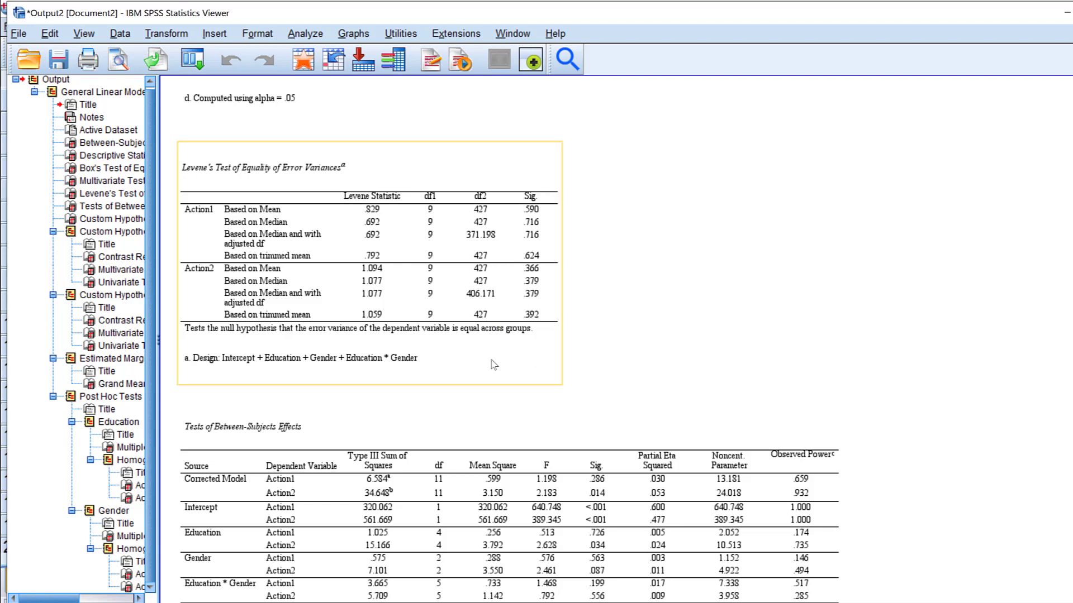
scroll(541, 213, down, 3)
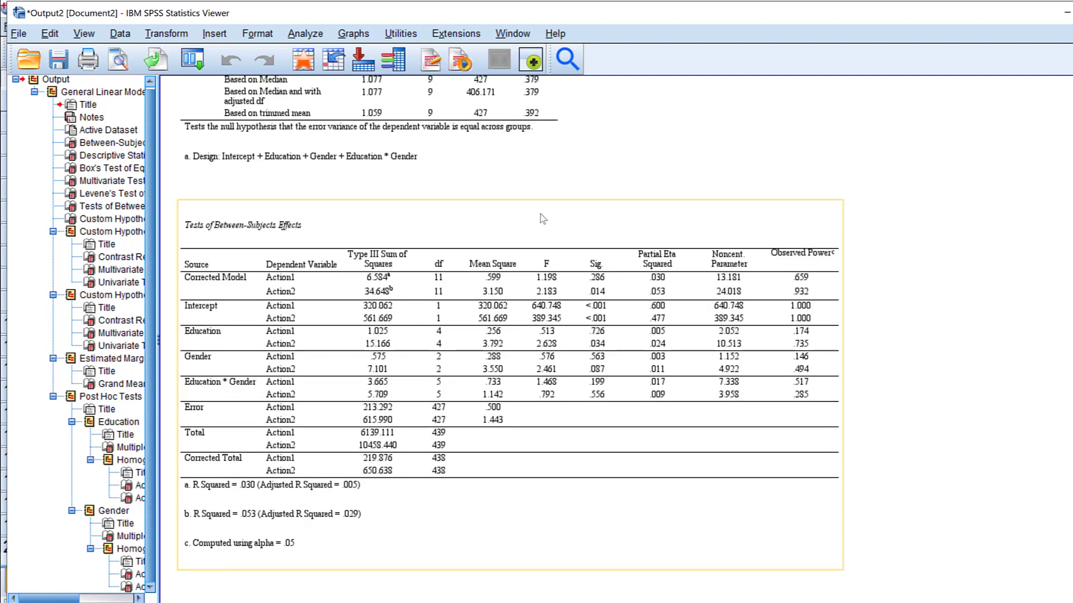
scroll(503, 209, up, 3)
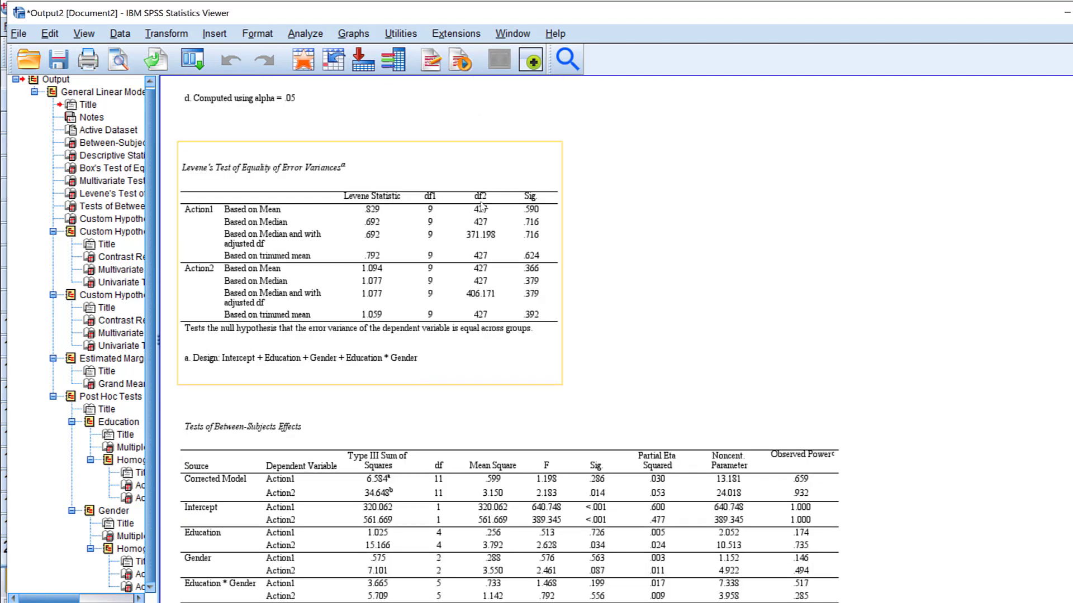
scroll(481, 207, down, 5)
click(516, 222)
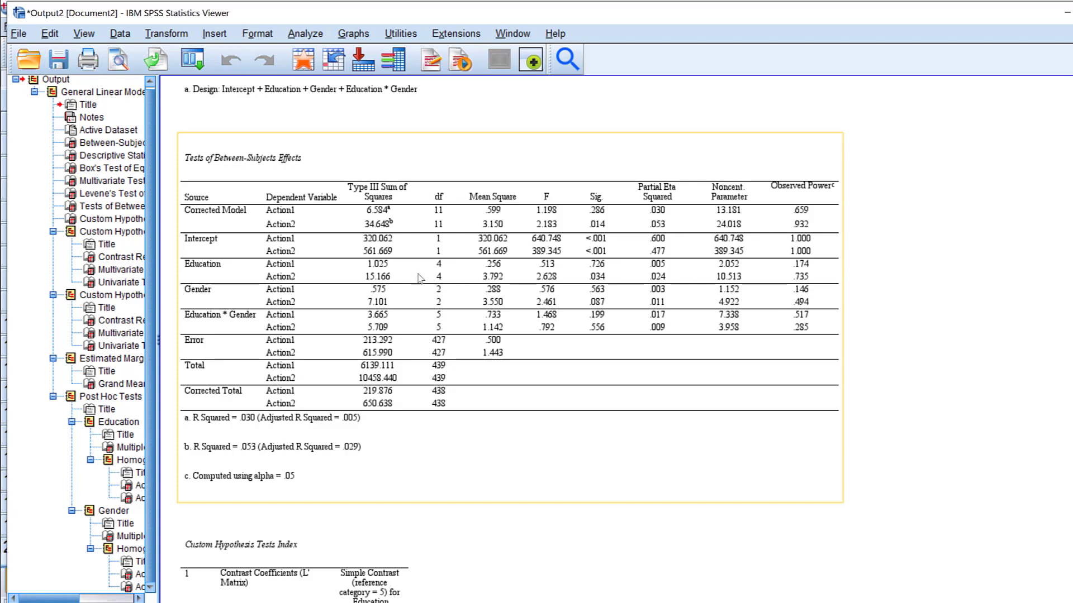
Examine the custom hypothesis tests index and the Education simple contrast with its multivariate and univariate test results.
scroll(425, 270, down, 6)
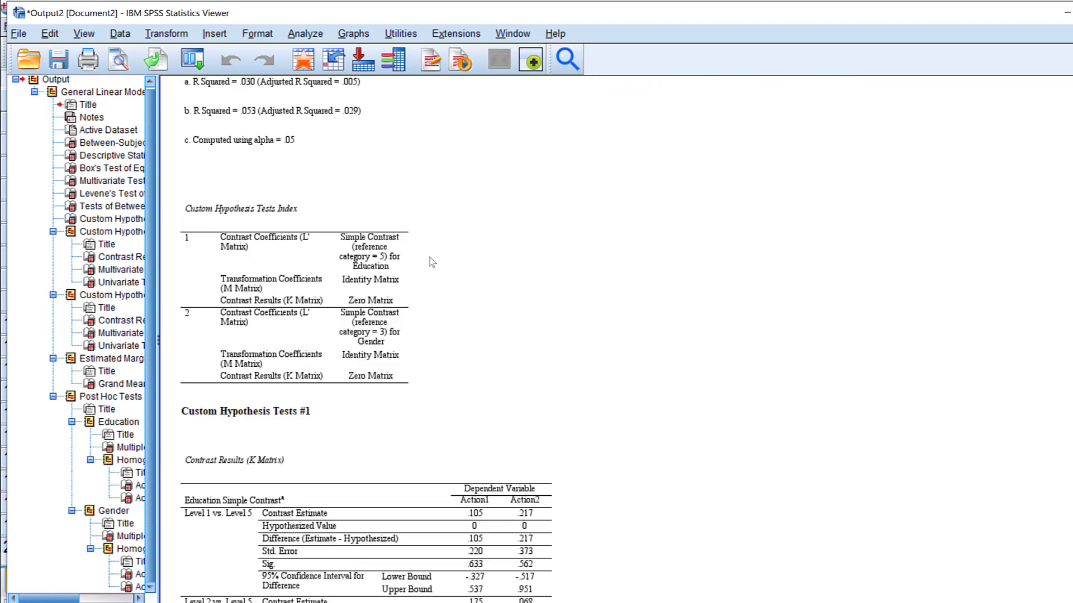
click(412, 260)
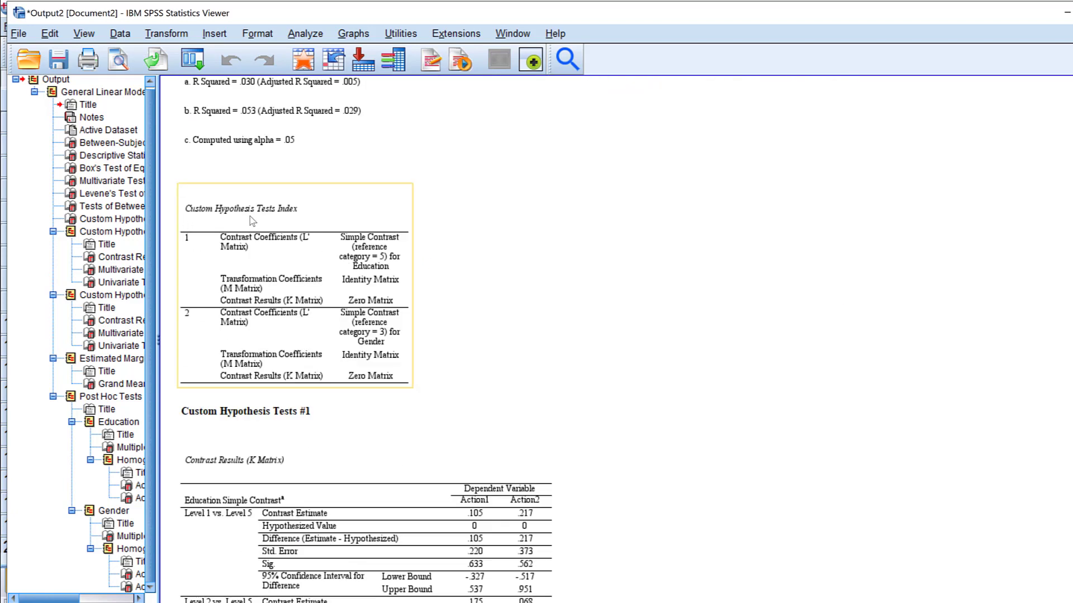
scroll(369, 252, down, 1)
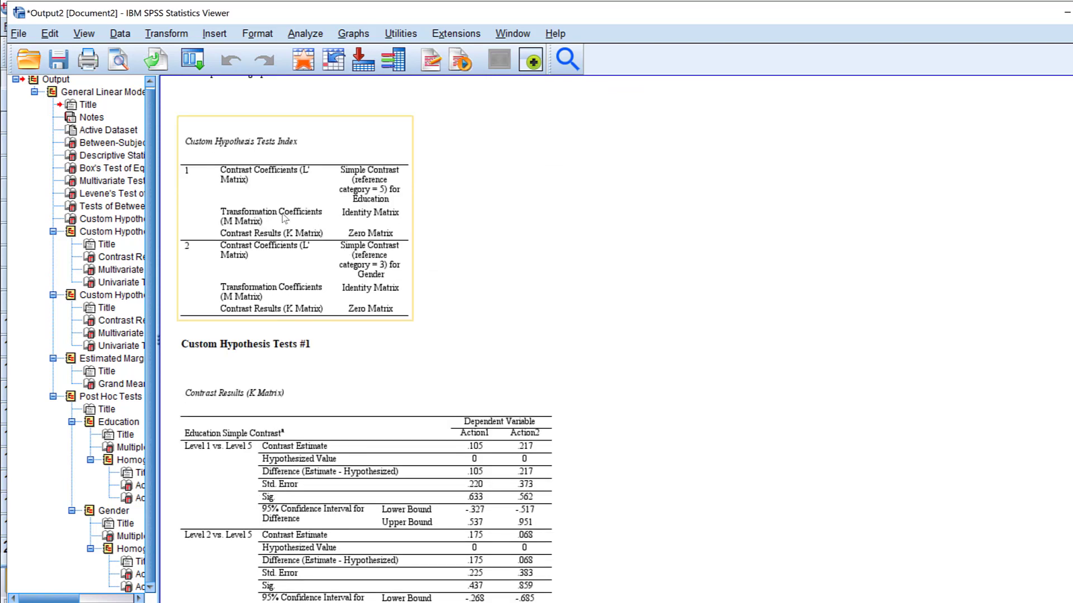
scroll(274, 258, down, 1)
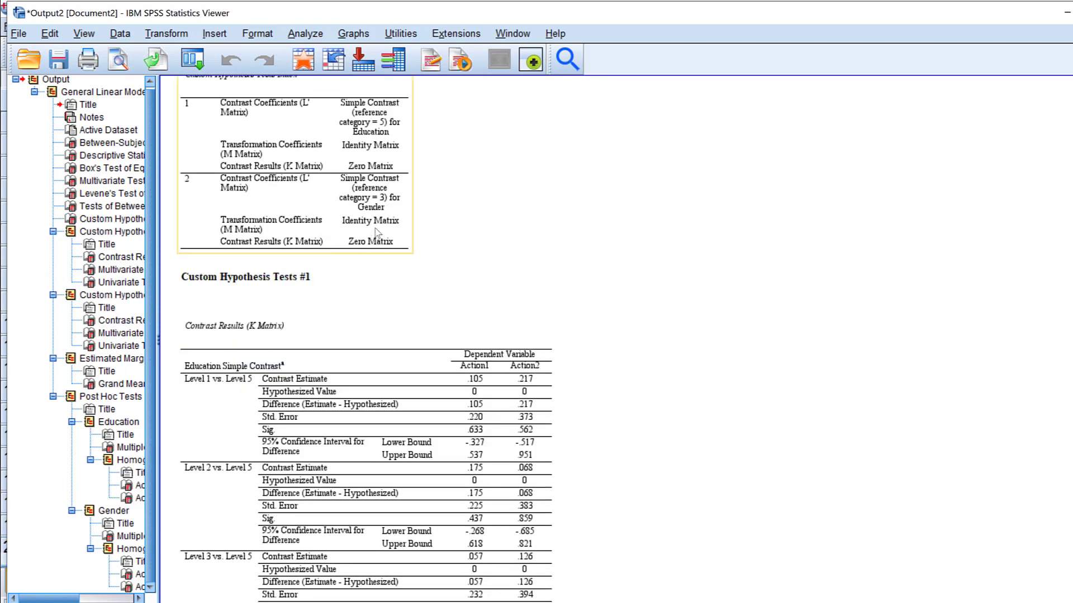
scroll(377, 234, down, 2)
click(239, 270)
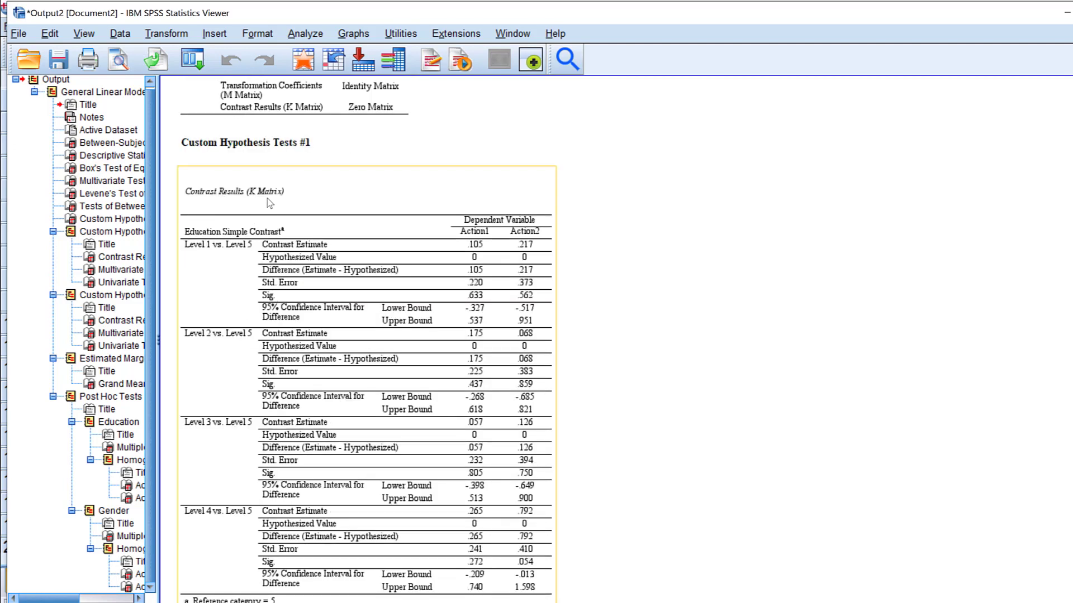
scroll(452, 236, down, 2)
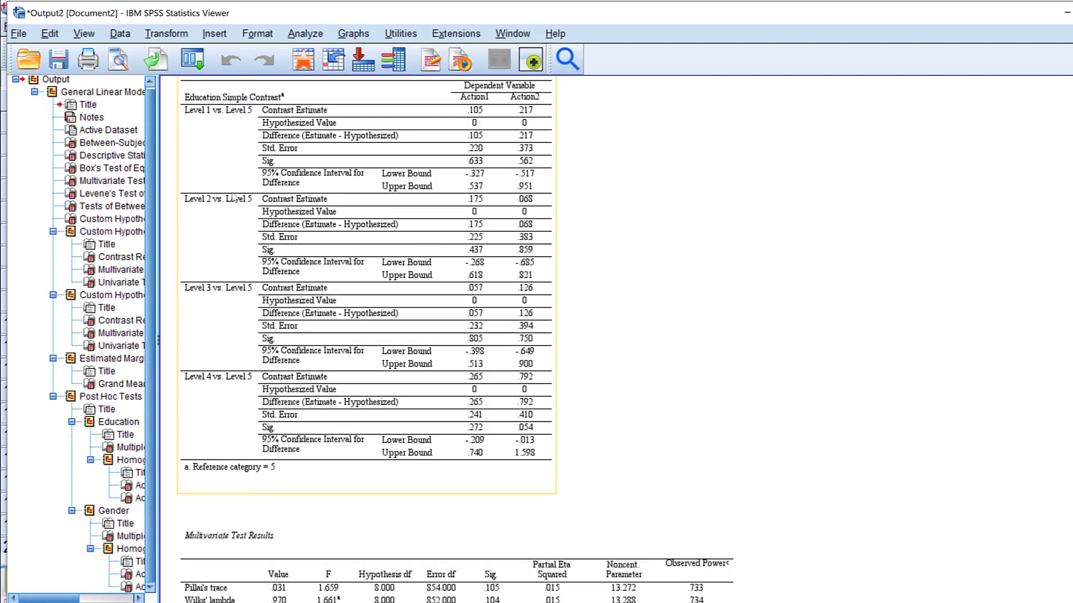
scroll(401, 296, down, 3)
click(372, 316)
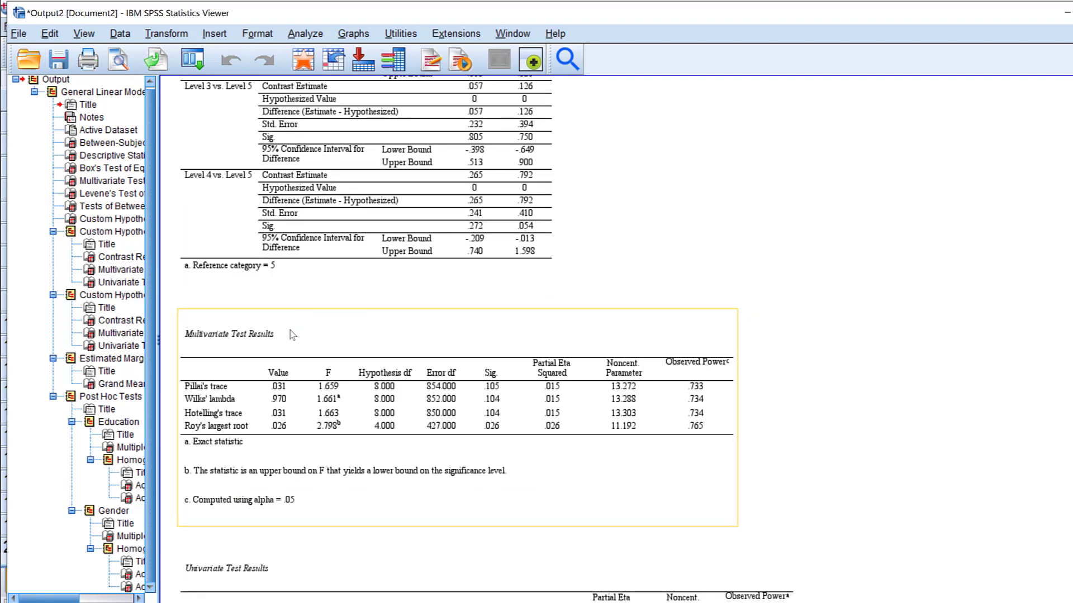
scroll(499, 363, down, 2)
scroll(336, 343, down, 2)
click(336, 343)
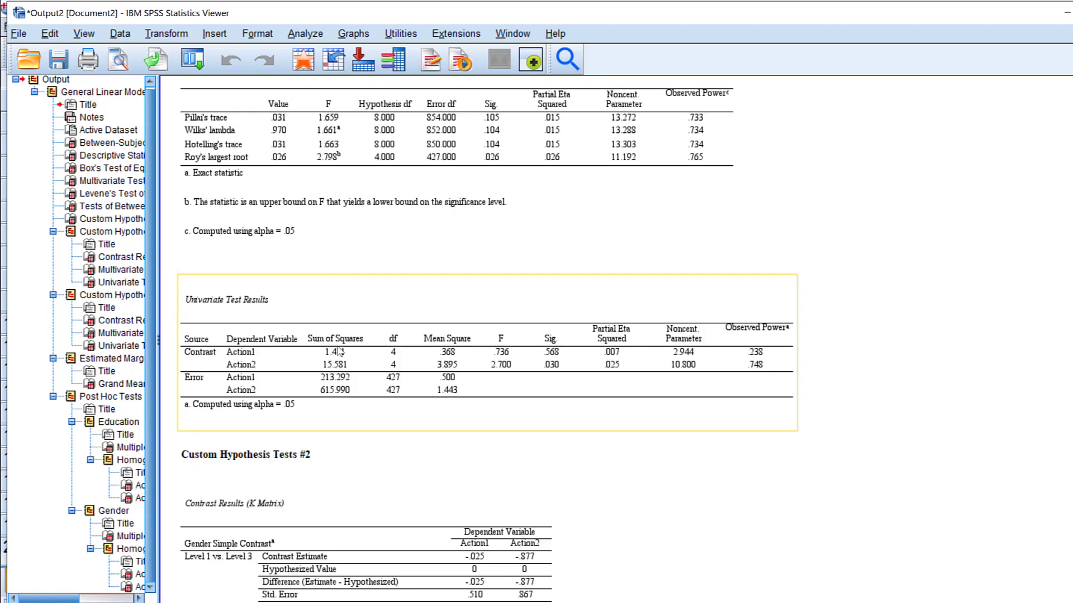
scroll(508, 361, down, 2)
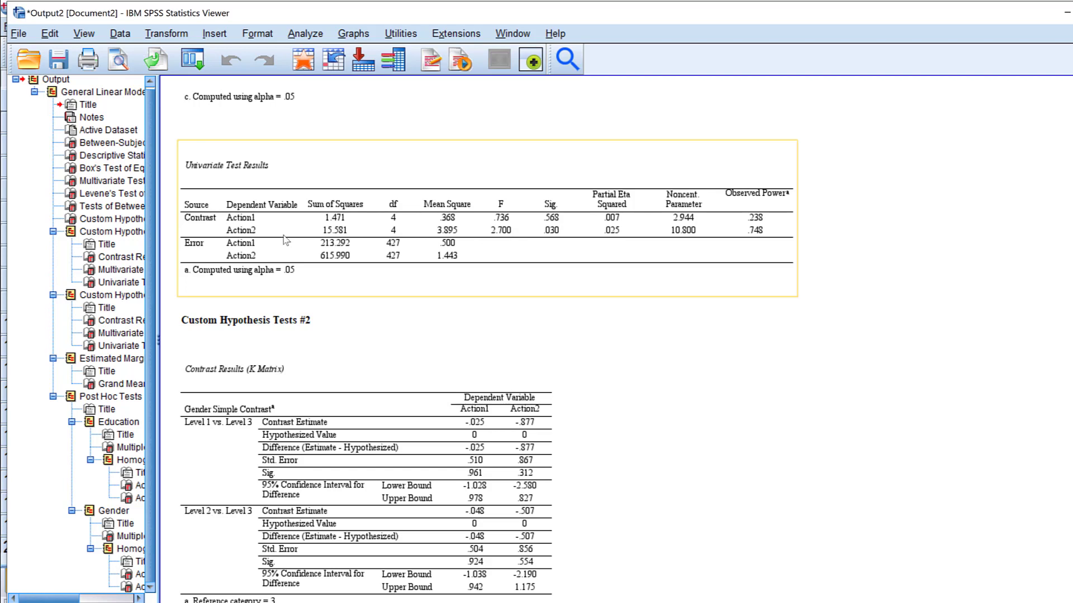
Examine the Gender simple contrast results together with their multivariate and univariate test results.
scroll(285, 240, down, 2)
click(335, 258)
scroll(291, 263, down, 4)
click(274, 272)
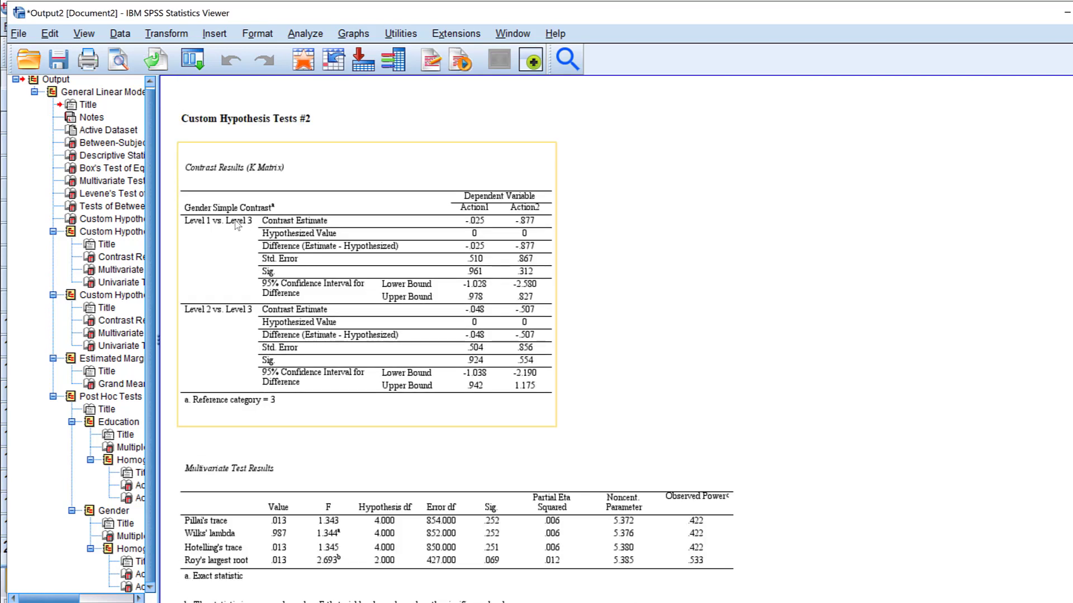
click(235, 128)
click(279, 224)
scroll(291, 251, down, 4)
click(305, 269)
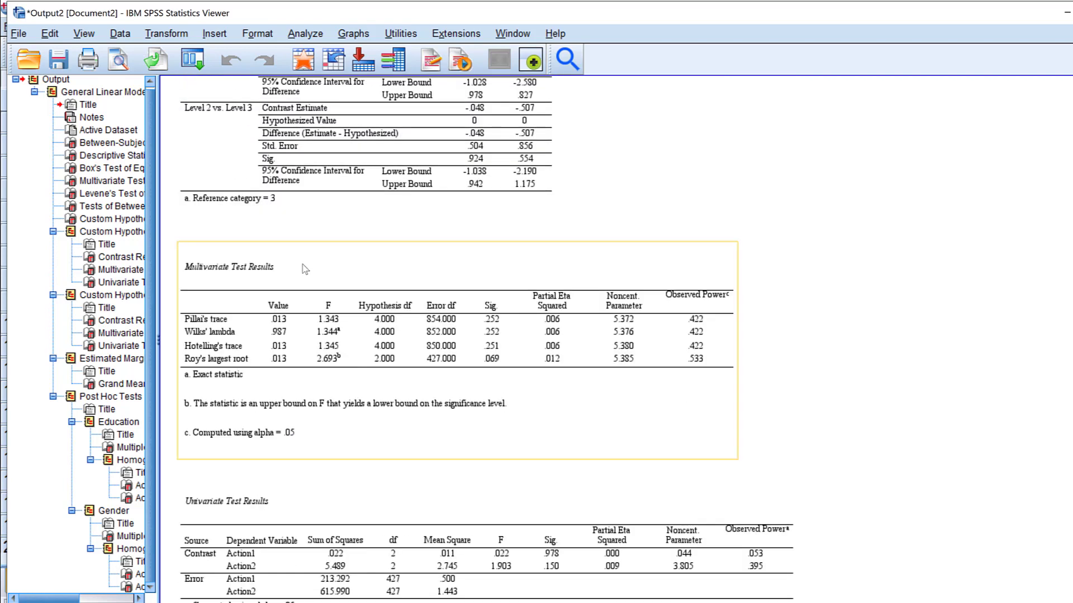
scroll(391, 335, down, 4)
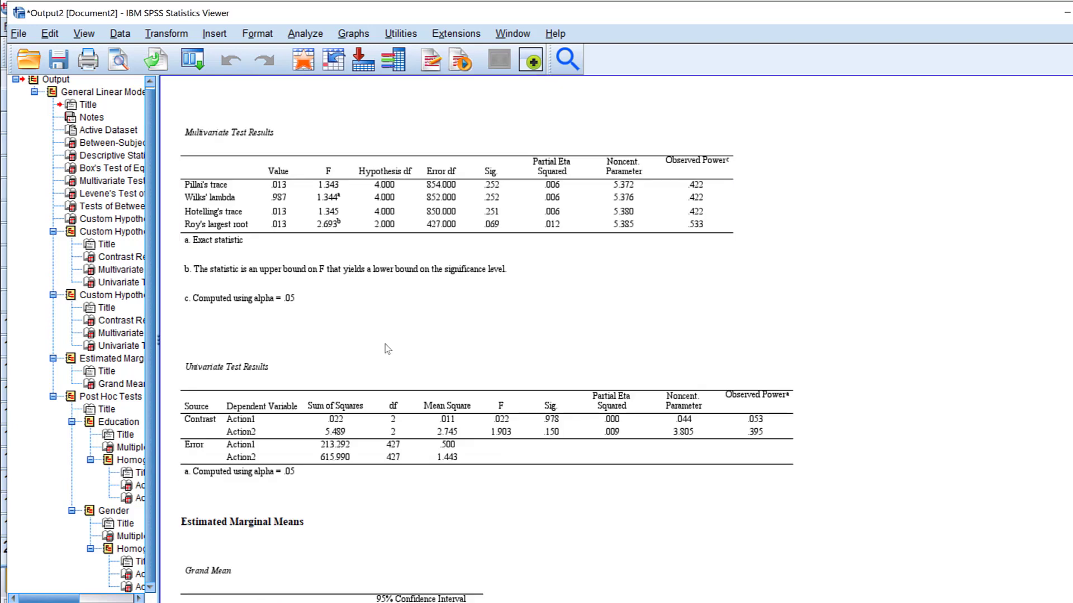
click(272, 338)
scroll(272, 338, down, 4)
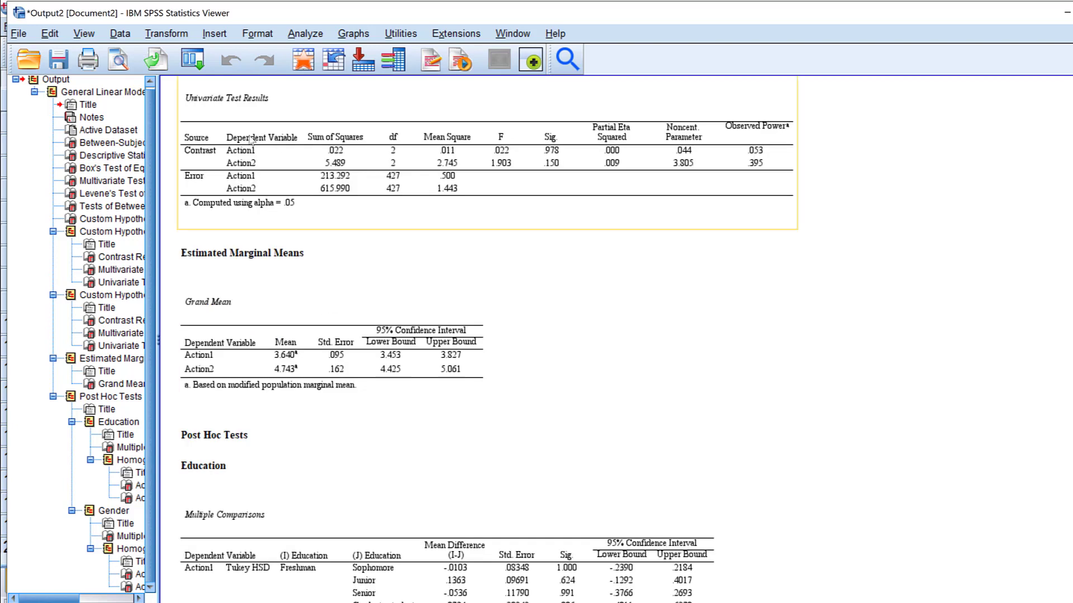
Examine the grand mean table under Estimated Marginal Means for Action1 and Action2.
click(314, 286)
scroll(313, 286, down, 1)
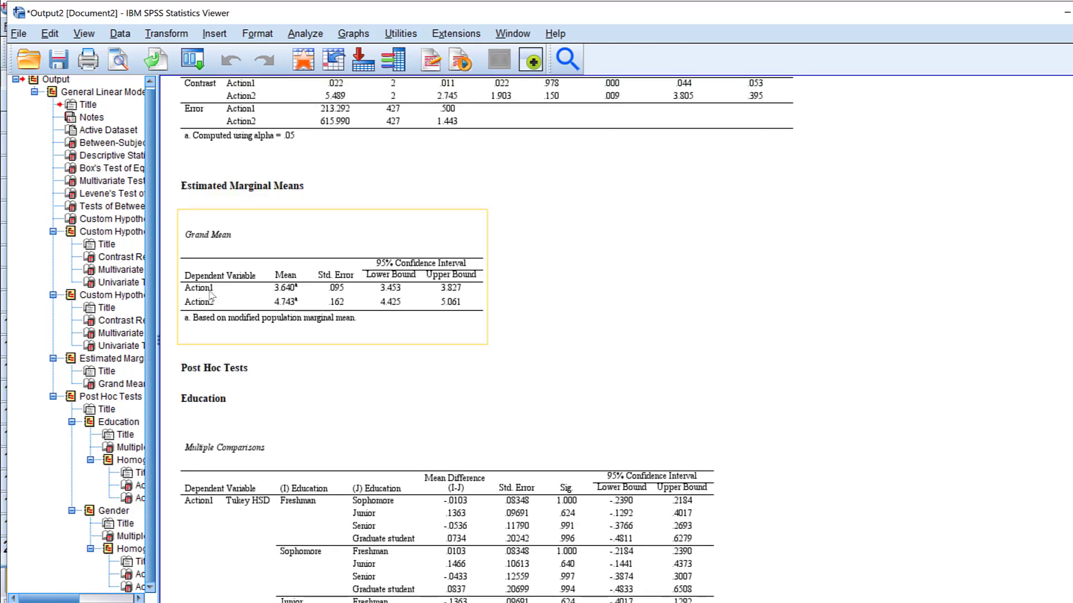
scroll(330, 306, down, 3)
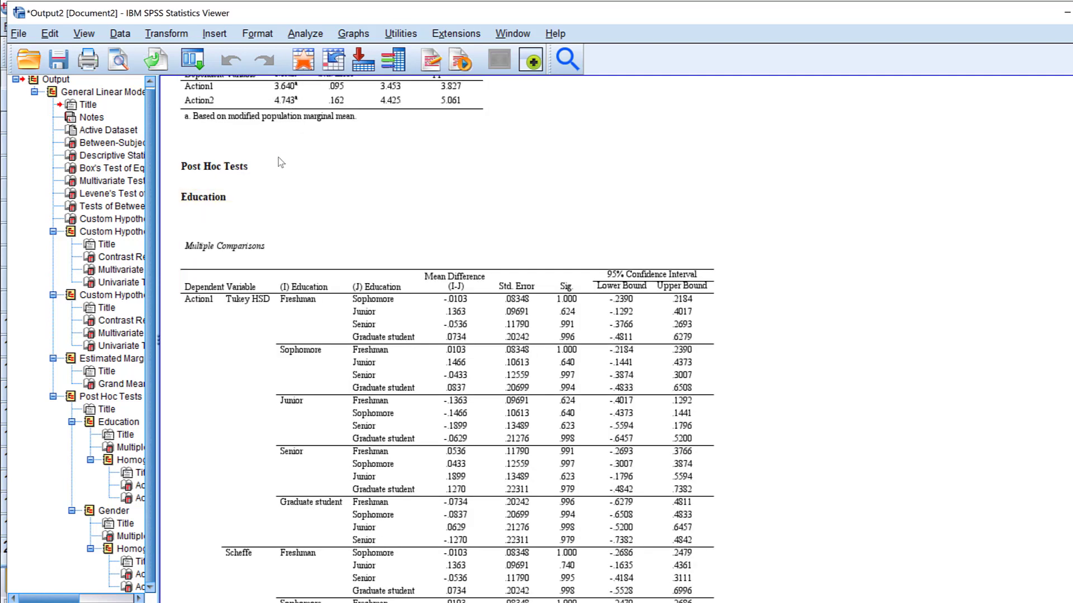
Examine the Tukey HSD multiple comparisons of Education levels for Action1 in the post hoc tests, including significance and confidence intervals.
scroll(335, 168, up, 1)
scroll(321, 223, down, 1)
click(198, 260)
scroll(239, 137, down, 1)
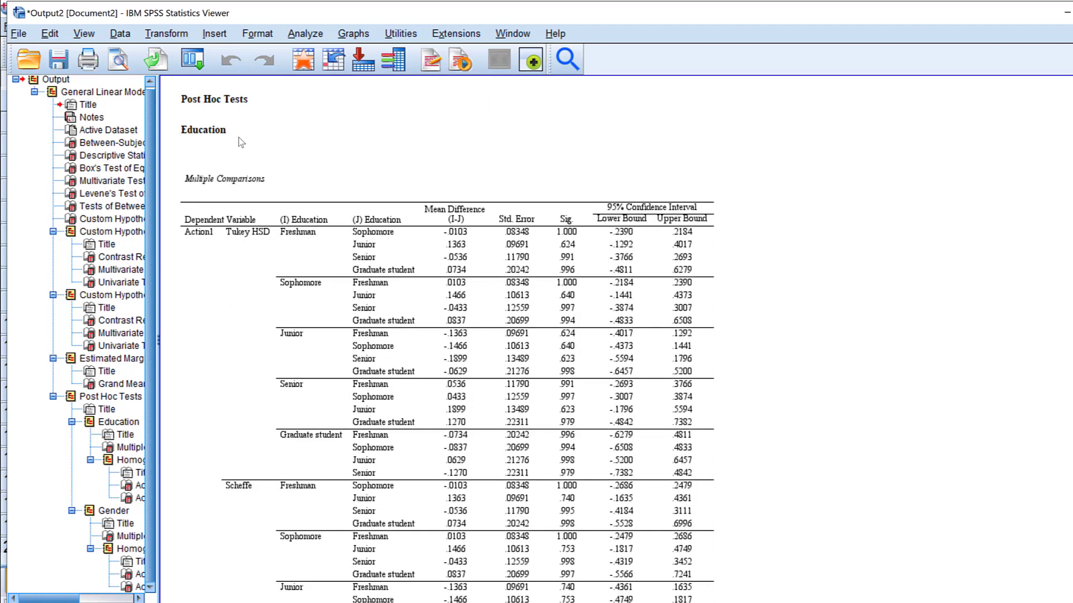
scroll(251, 235, down, 1)
scroll(254, 229, up, 1)
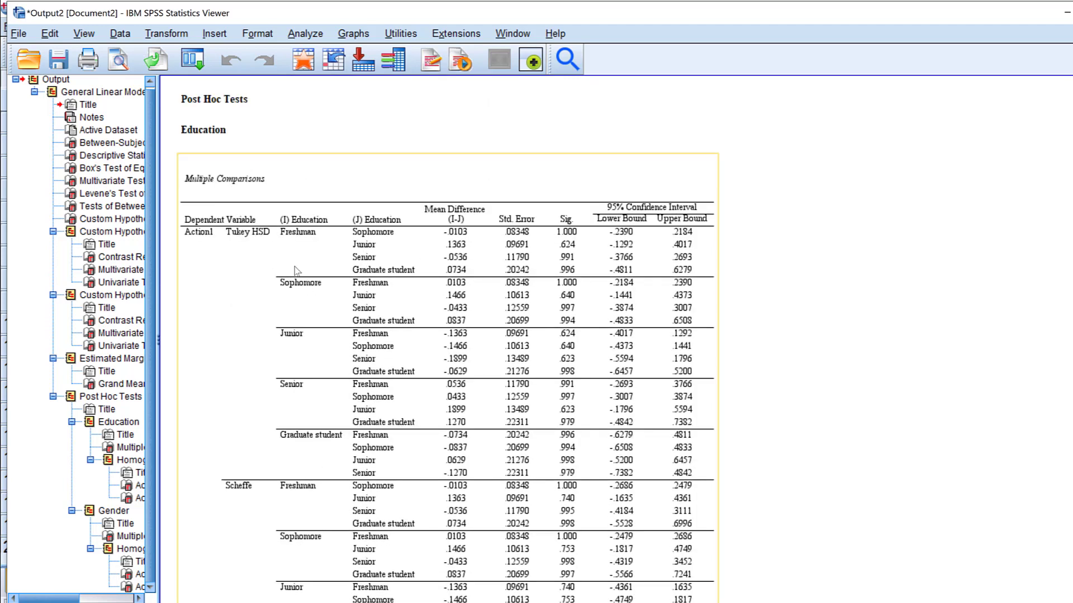
scroll(295, 249, down, 1)
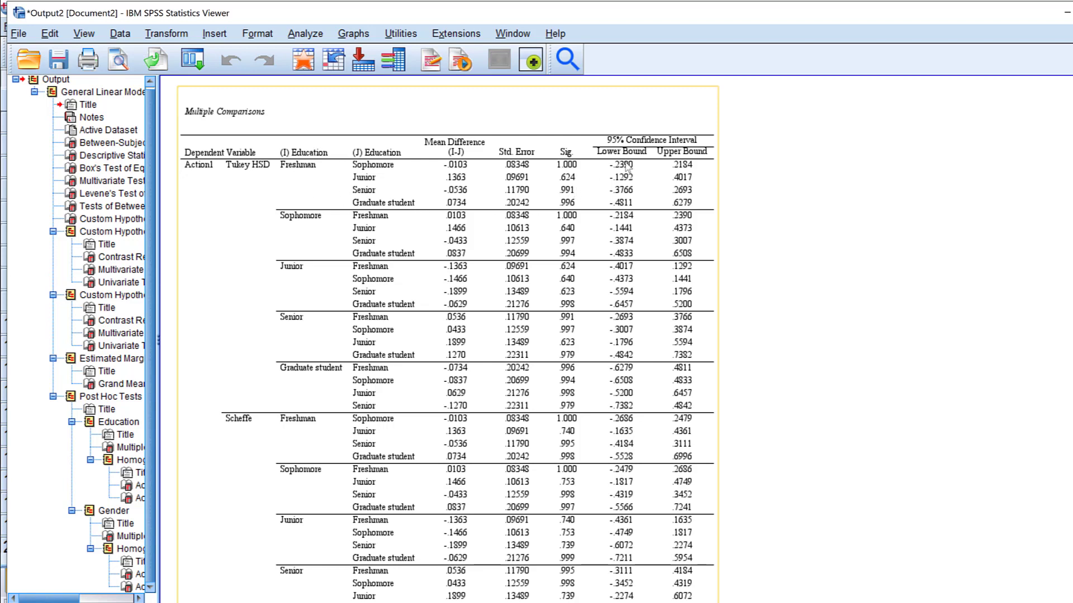
scroll(348, 367, up, 1)
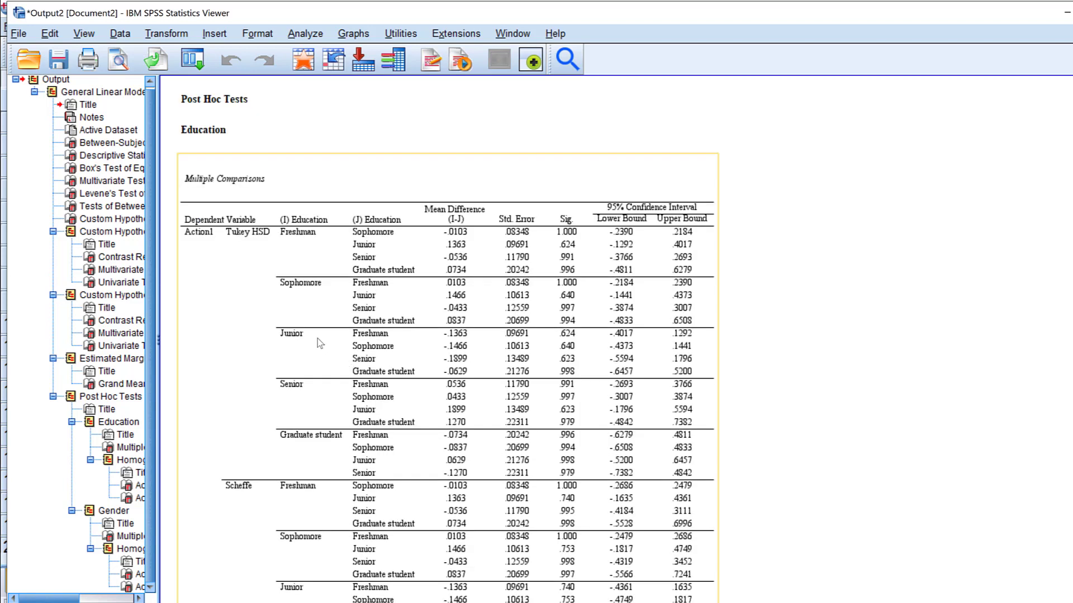
Examine the Scheffe comparisons of Education levels for Action1 and the Tukey HSD and Scheffe comparisons for Action2.
scroll(457, 337, down, 1)
scroll(363, 251, down, 5)
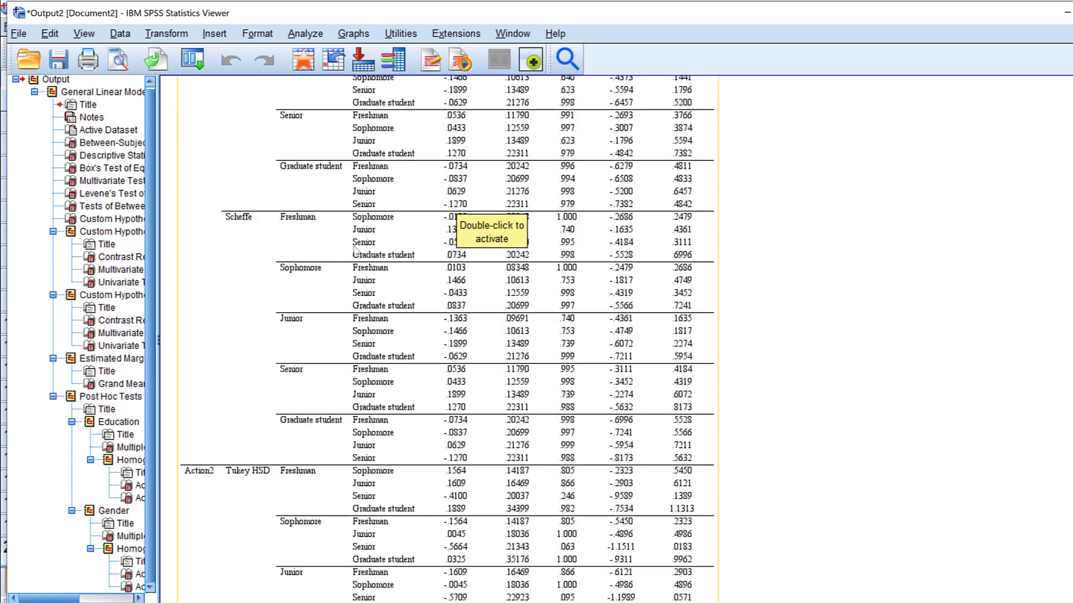
scroll(319, 273, up, 1)
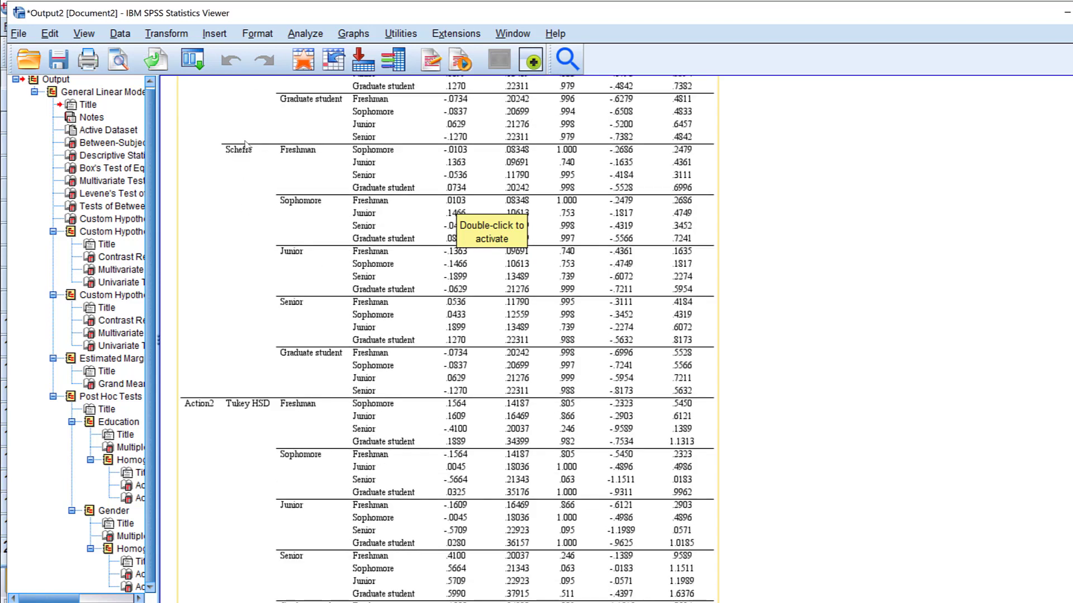
scroll(356, 229, down, 10)
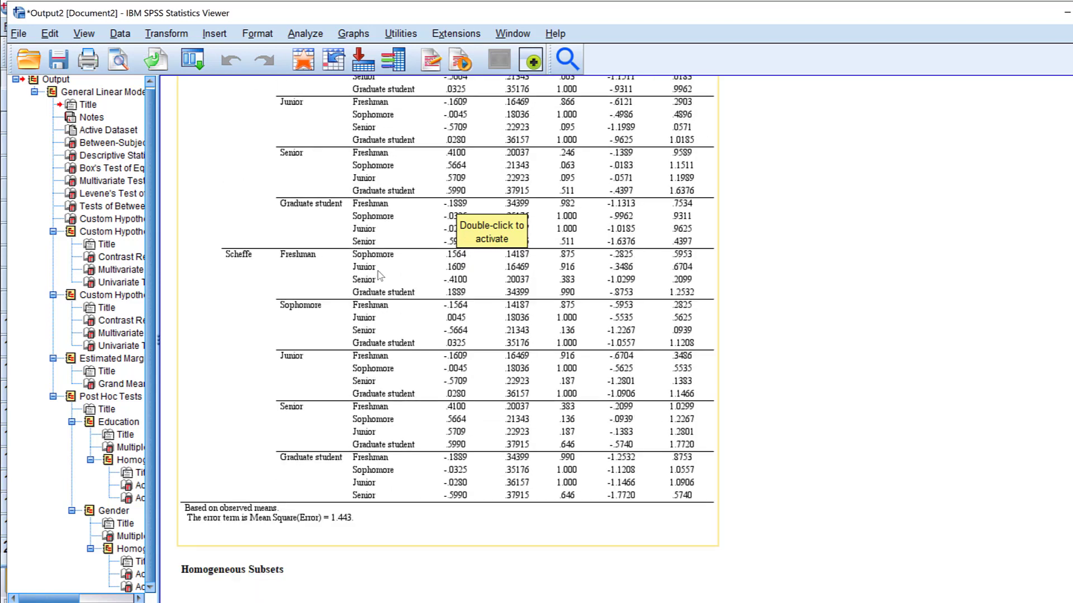
Examine the homogeneous subsets table of Education groups for Action1, including its footnotes.
scroll(441, 315, down, 2)
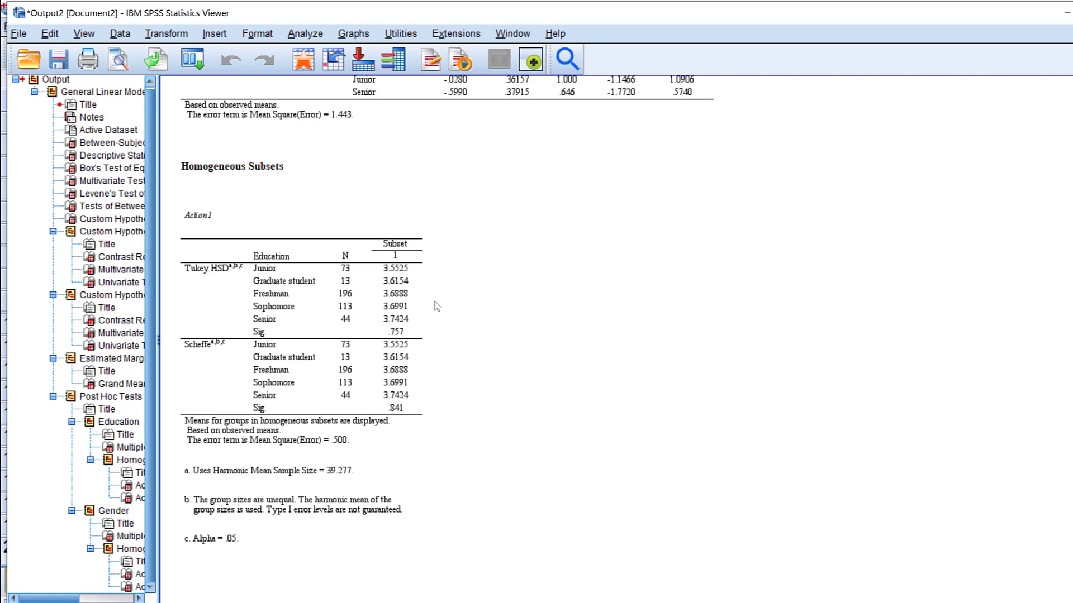
click(412, 257)
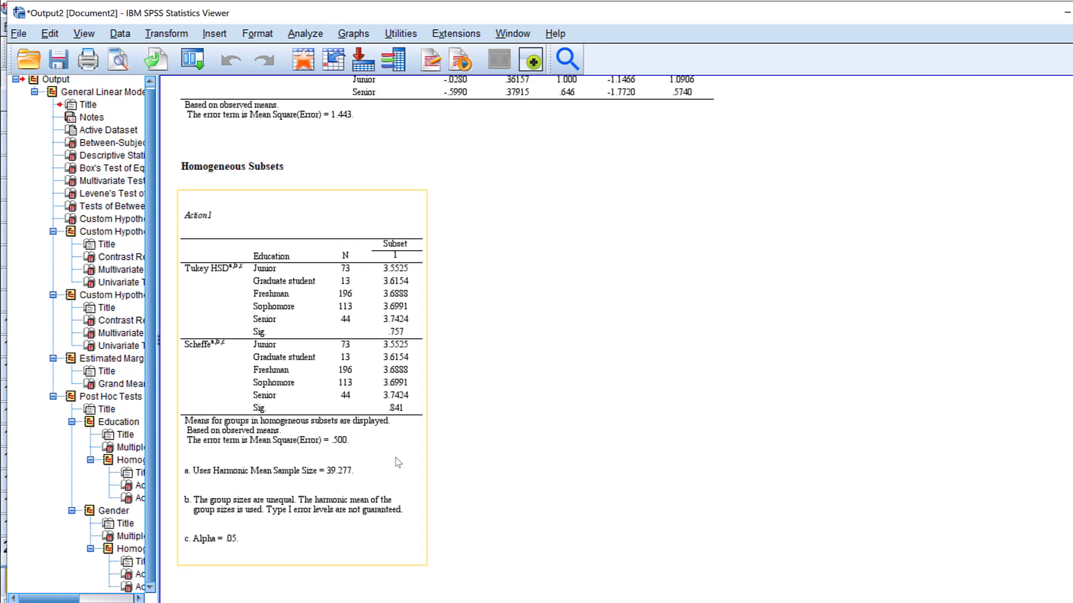
click(600, 174)
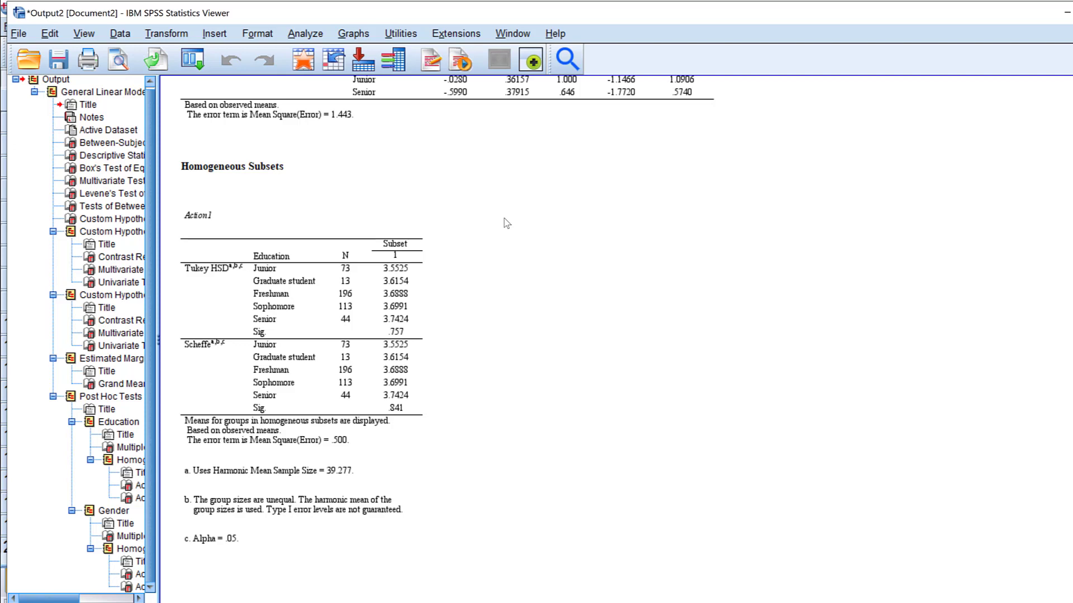
Return to the Education multiple comparisons table and review its Action2 and Action1 post hoc results again.
scroll(518, 224, up, 6)
click(675, 245)
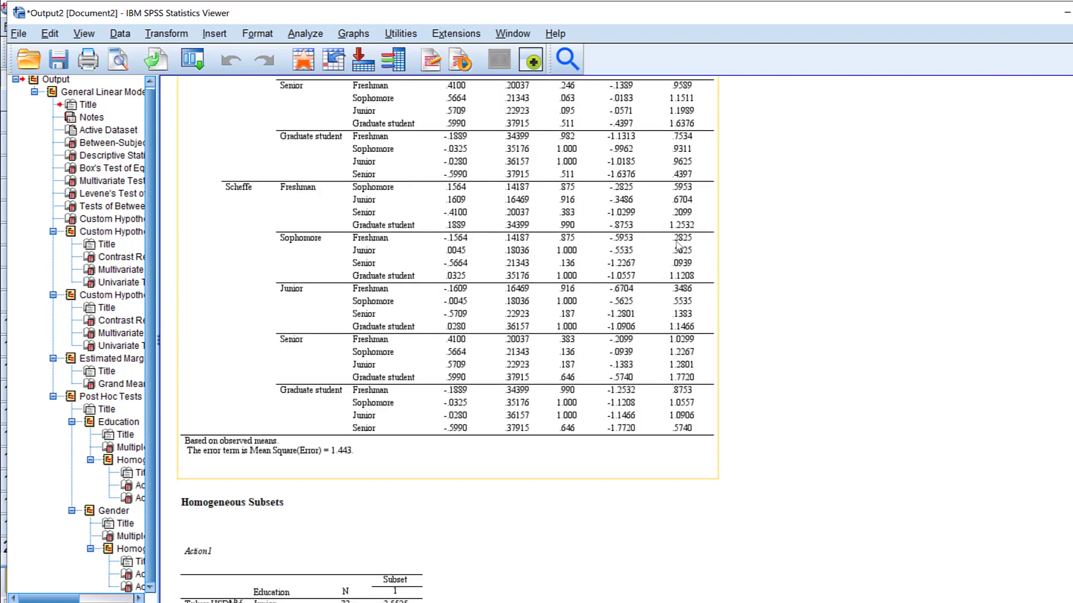
scroll(677, 246, up, 7)
scroll(677, 246, up, 1)
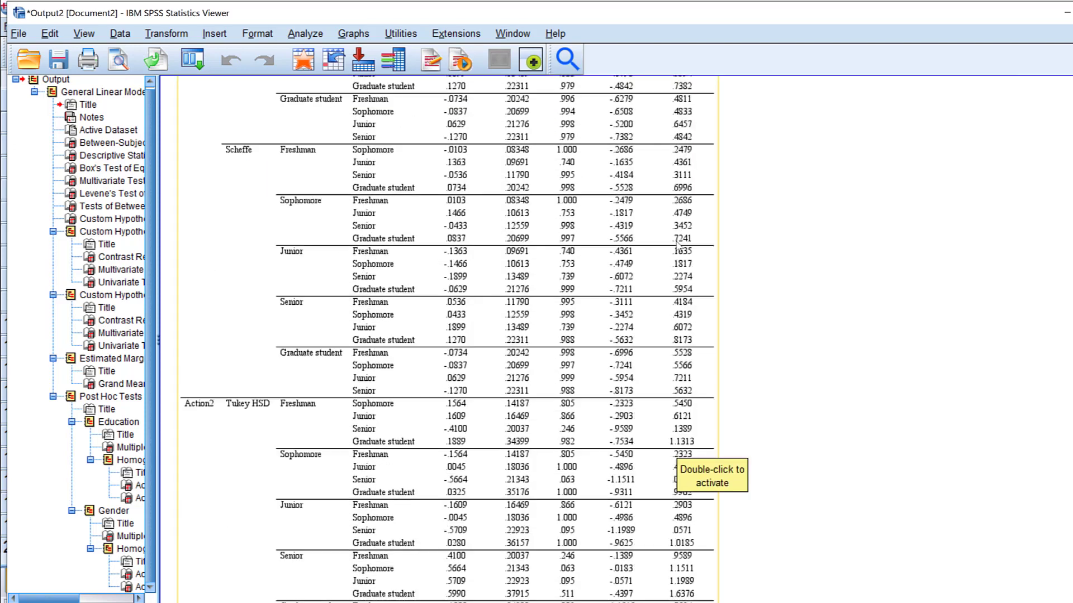